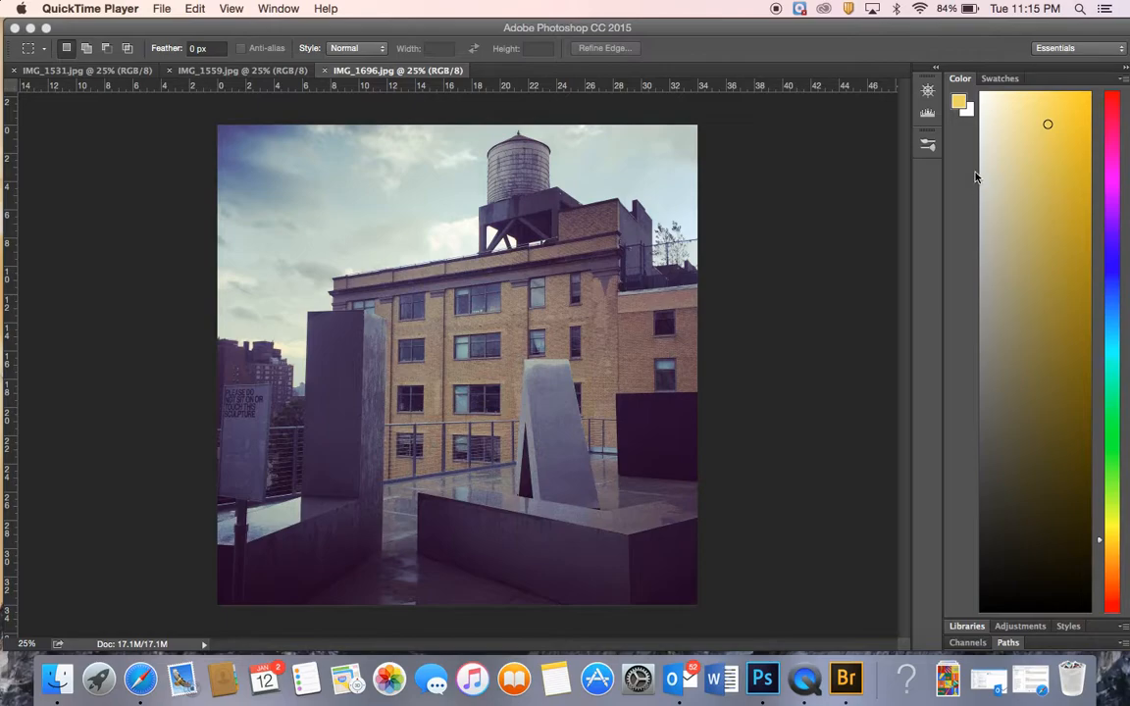
Show the Navigator, detach it from the Histogram as its own floating panel, and collapse the Histogram
{"action": "left_click", "coordinate": [284, 36]}
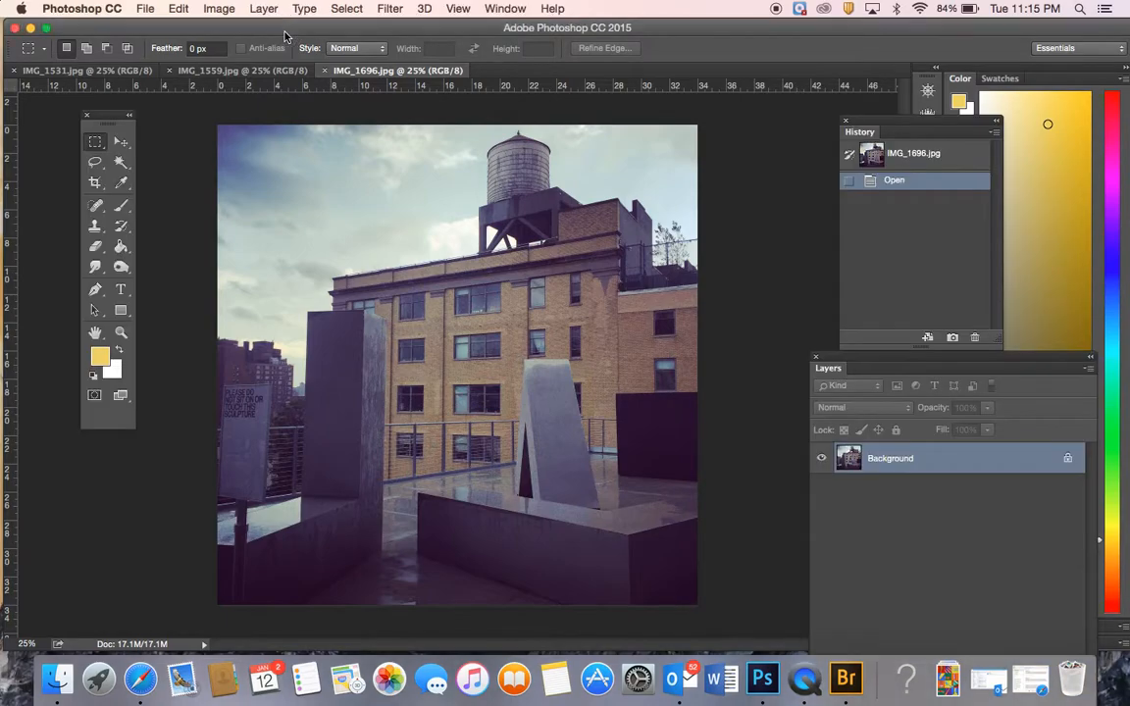
{"action": "left_click", "coordinate": [505, 9]}
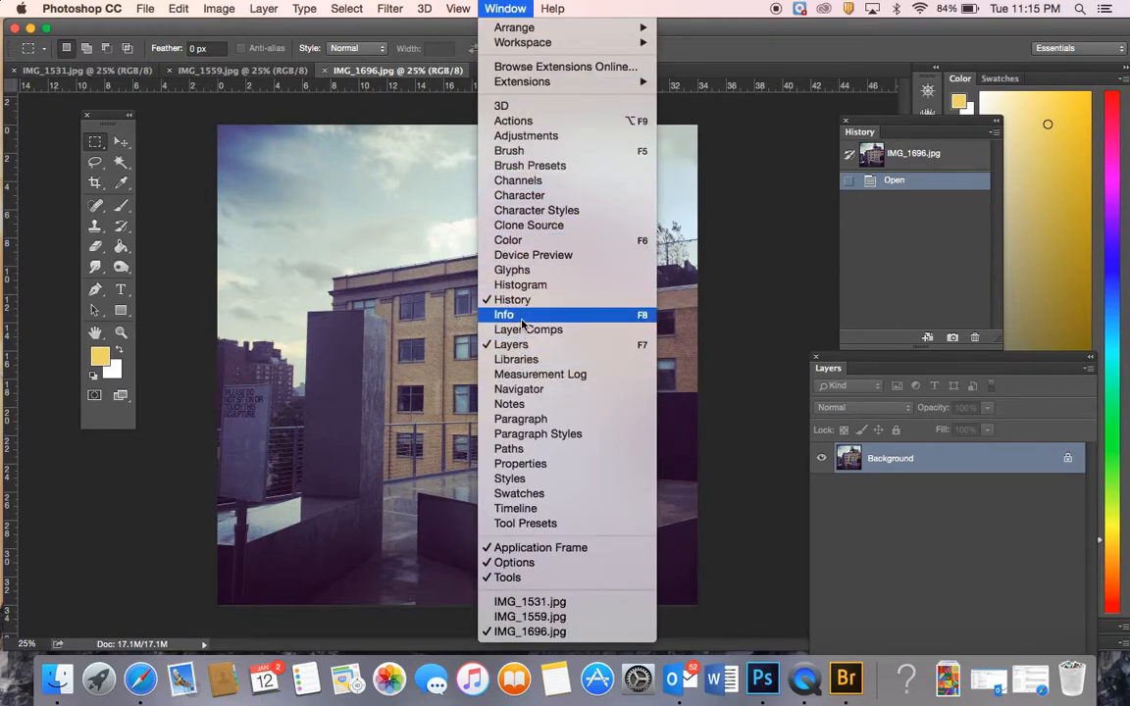
{"action": "left_click", "coordinate": [530, 390]}
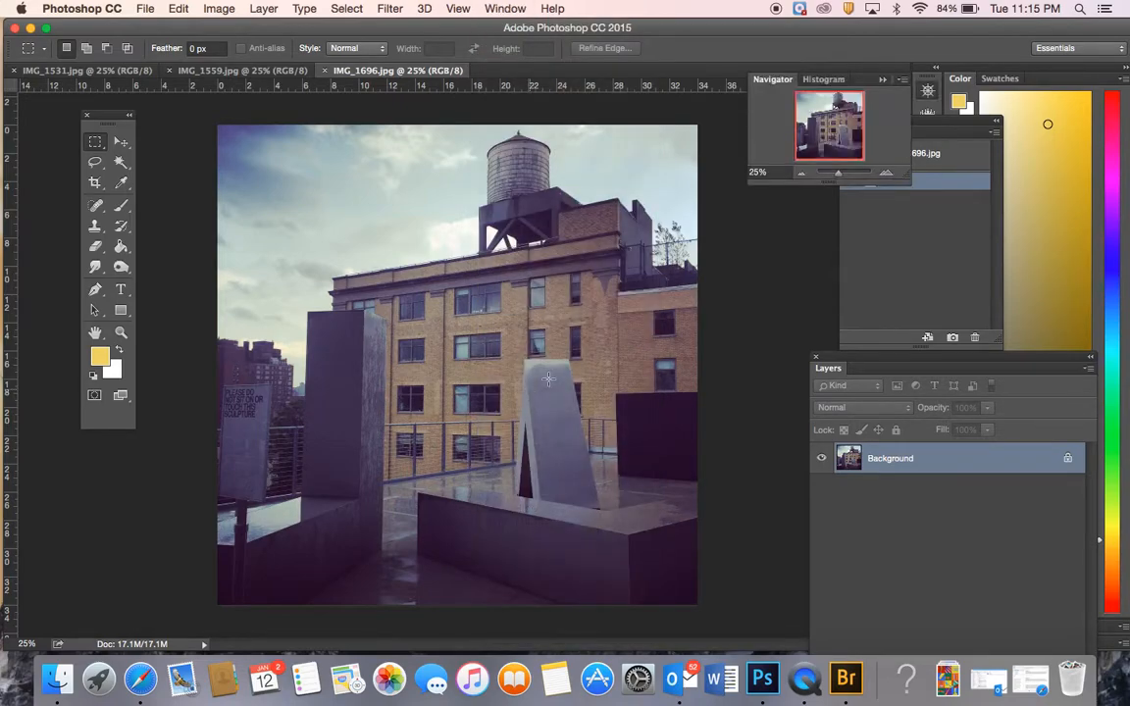
{"action": "left_click_drag", "start_coordinate": [787, 80], "coordinate": [906, 217]}
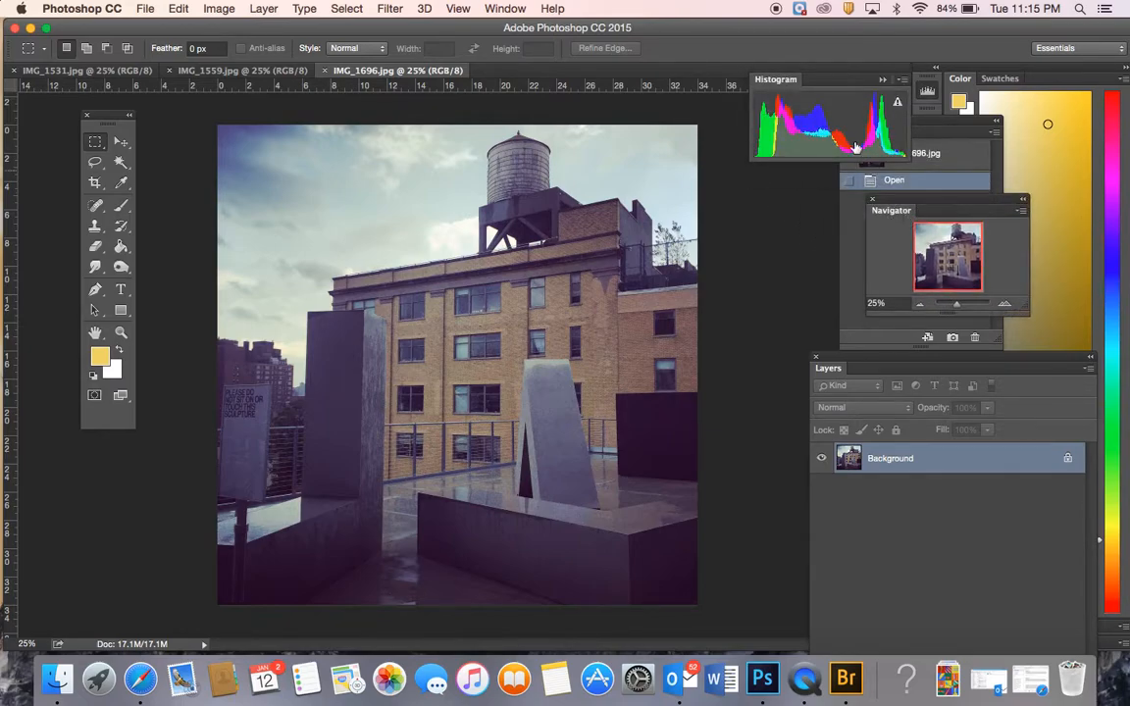
{"action": "left_click", "coordinate": [795, 80]}
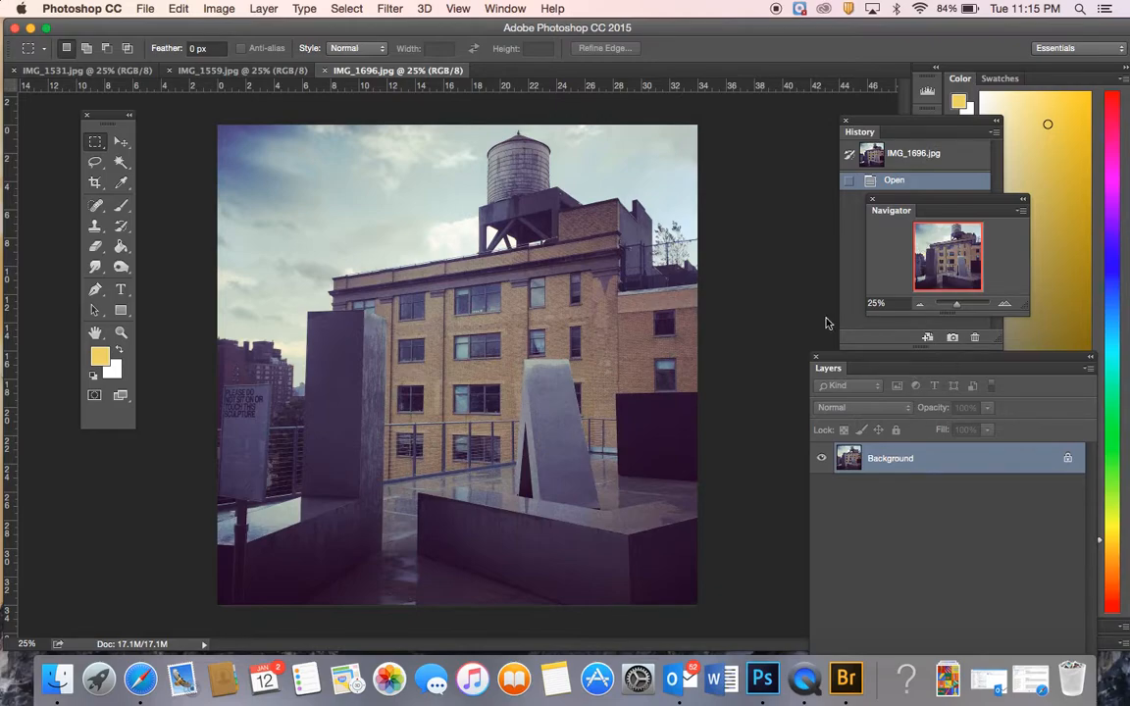
Float IMG_1696.jpg, IMG_1559.jpg and IMG_1531.jpg as separate, overlapping document windows
{"action": "left_click", "coordinate": [69, 49]}
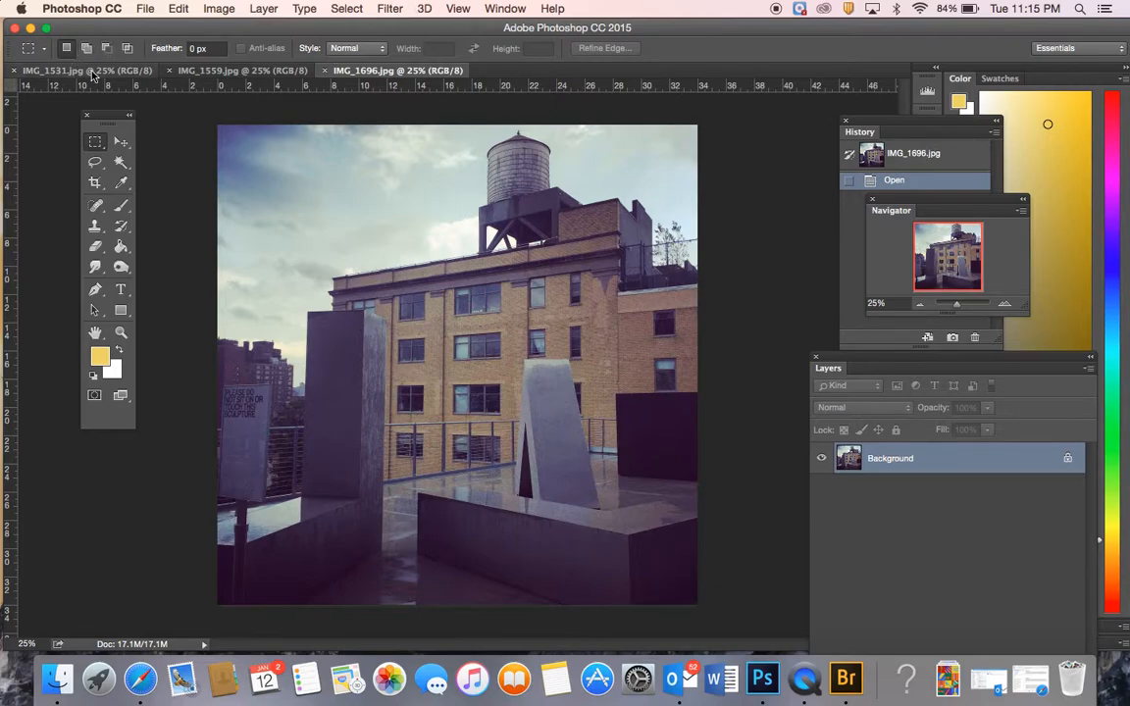
{"action": "left_click", "coordinate": [358, 73]}
{"action": "left_click_drag", "start_coordinate": [358, 73], "coordinate": [372, 106]}
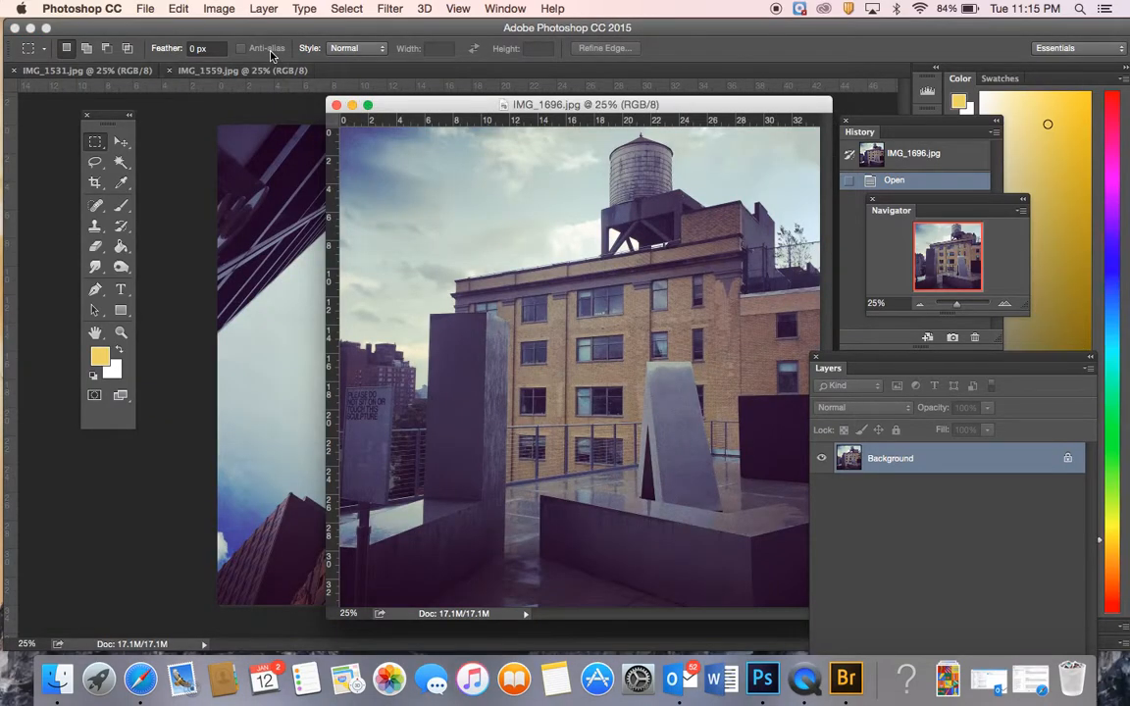
{"action": "left_click_drag", "start_coordinate": [262, 69], "coordinate": [261, 104]}
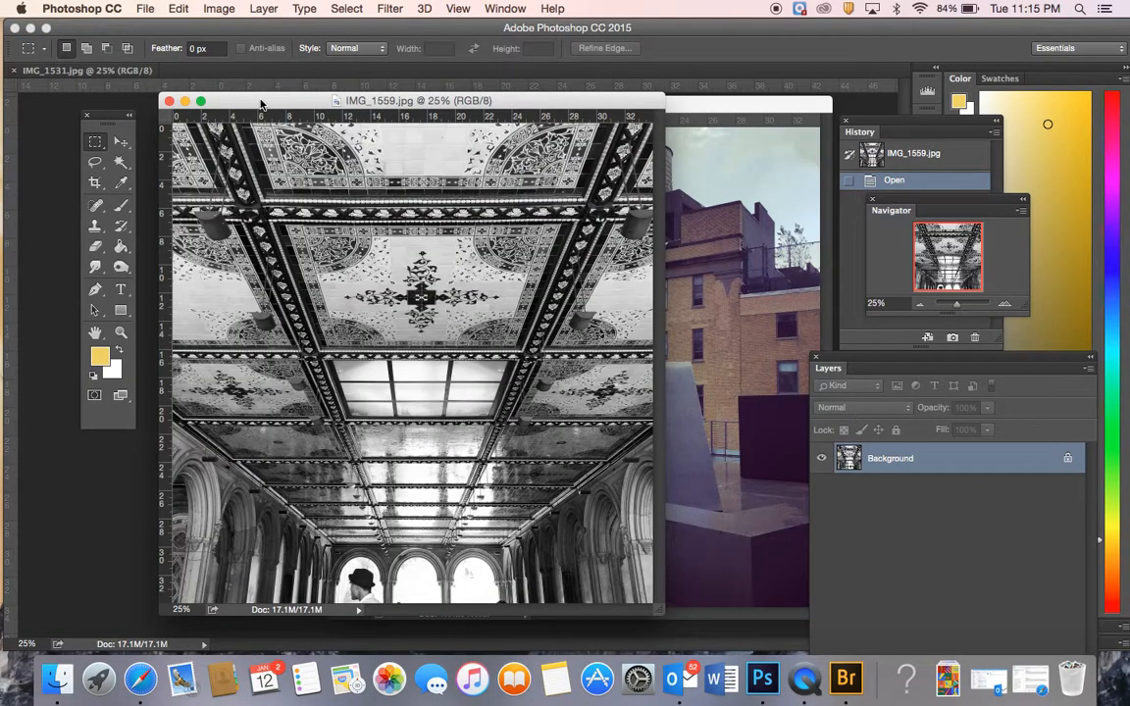
{"action": "left_click_drag", "start_coordinate": [498, 106], "coordinate": [615, 173]}
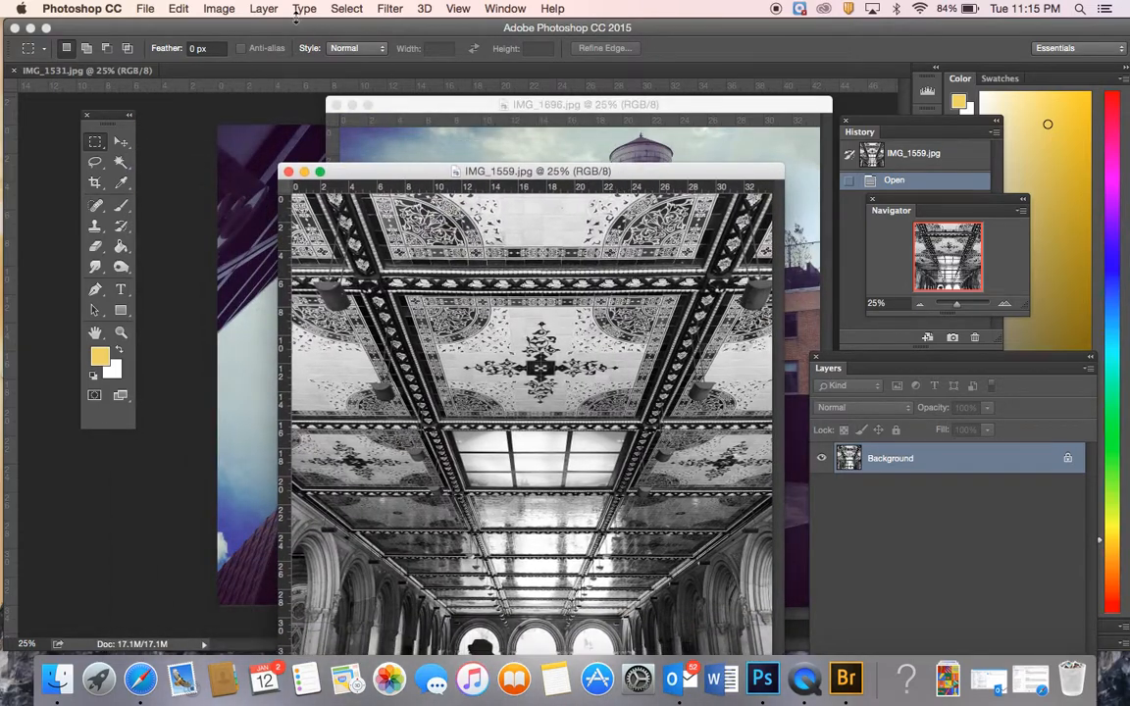
{"action": "left_click_drag", "start_coordinate": [137, 66], "coordinate": [142, 95]}
{"action": "left_click_drag", "start_coordinate": [378, 96], "coordinate": [511, 133]}
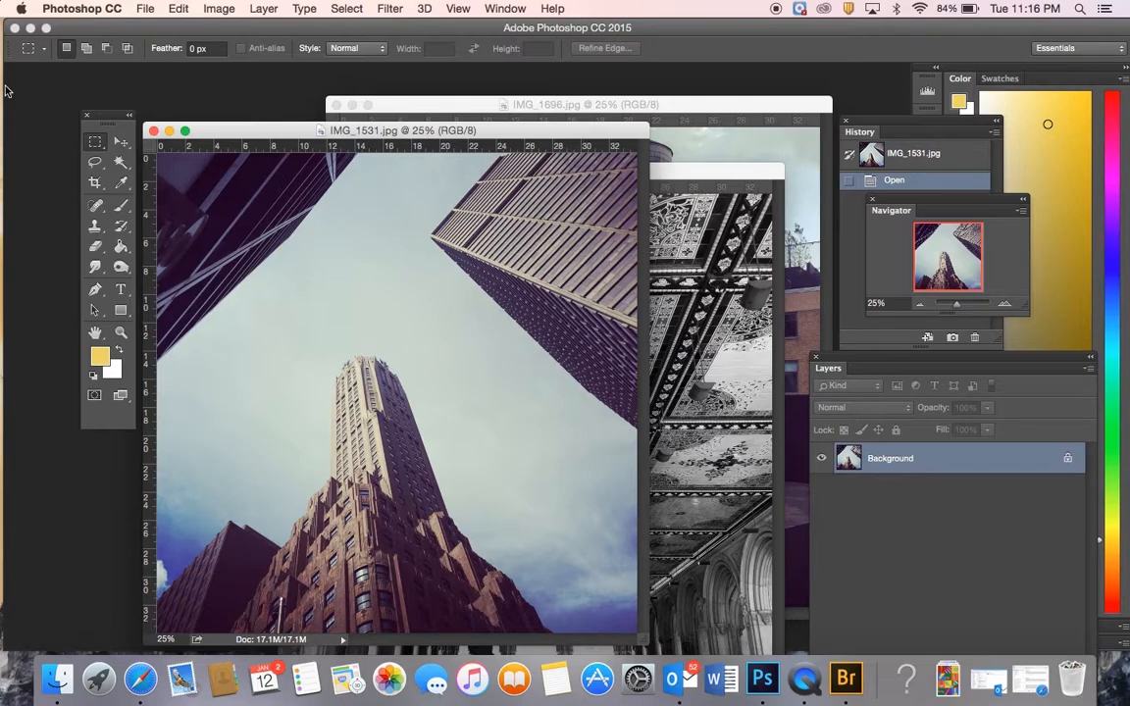
Activate the Crop tool and clear its width and height values, keeping W x H x Resolution at 300 px/in
{"action": "left_click", "coordinate": [95, 184]}
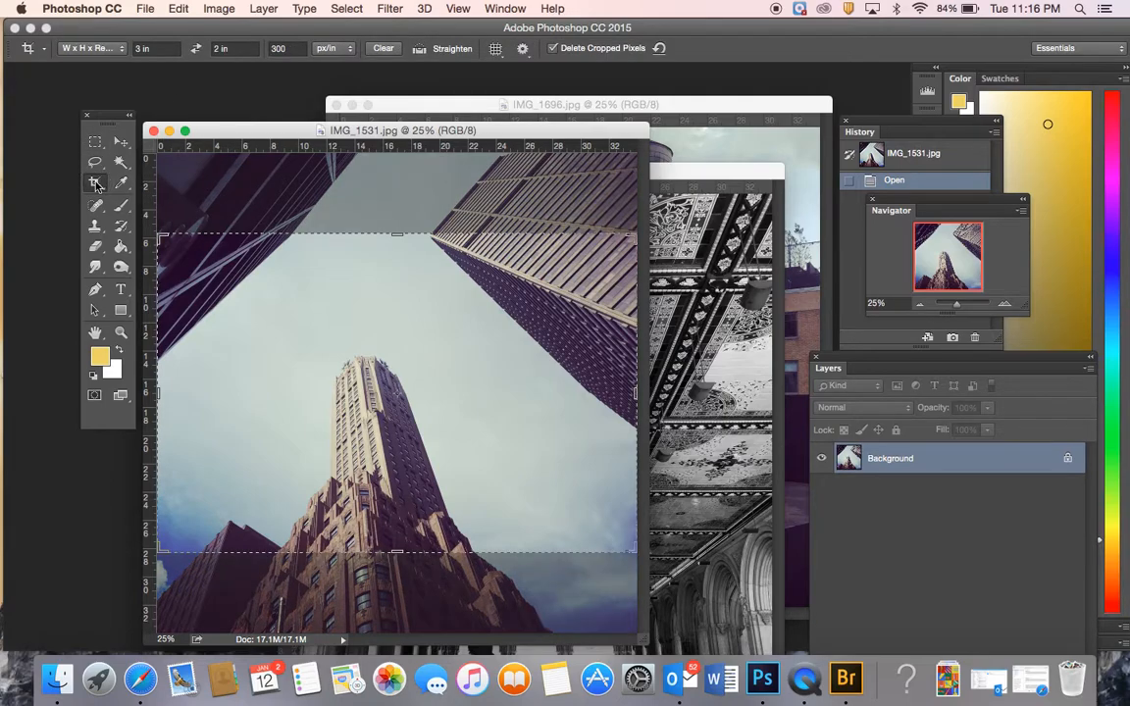
{"action": "left_click", "coordinate": [122, 48]}
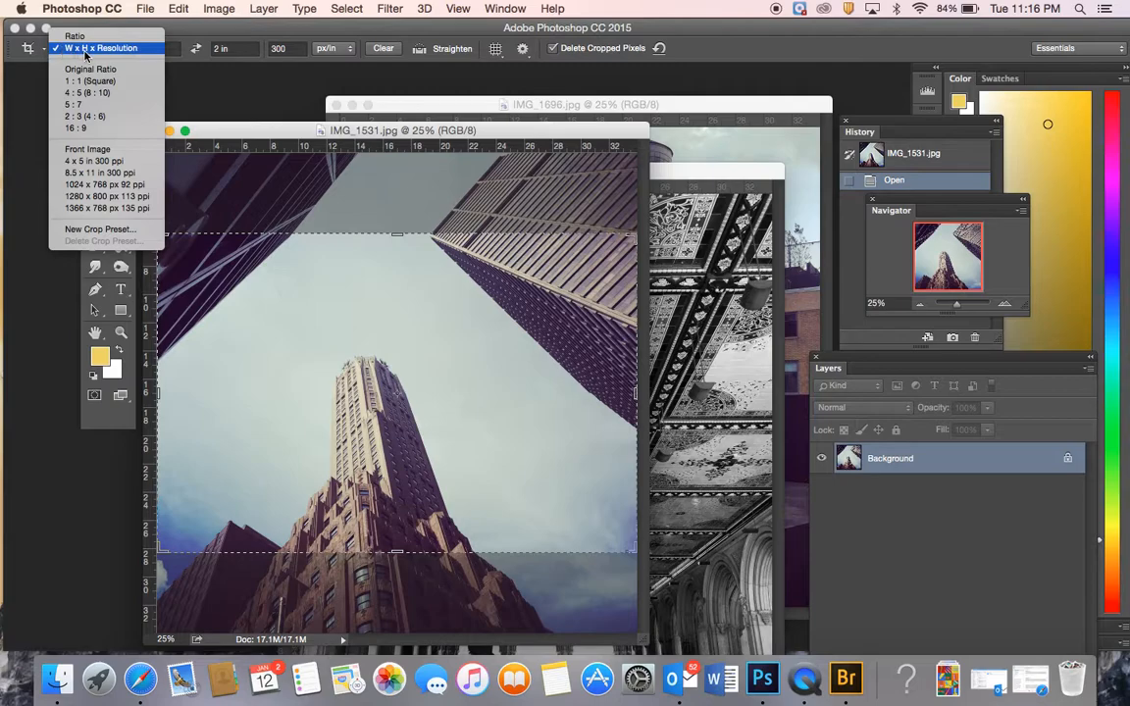
{"action": "left_click", "coordinate": [185, 86]}
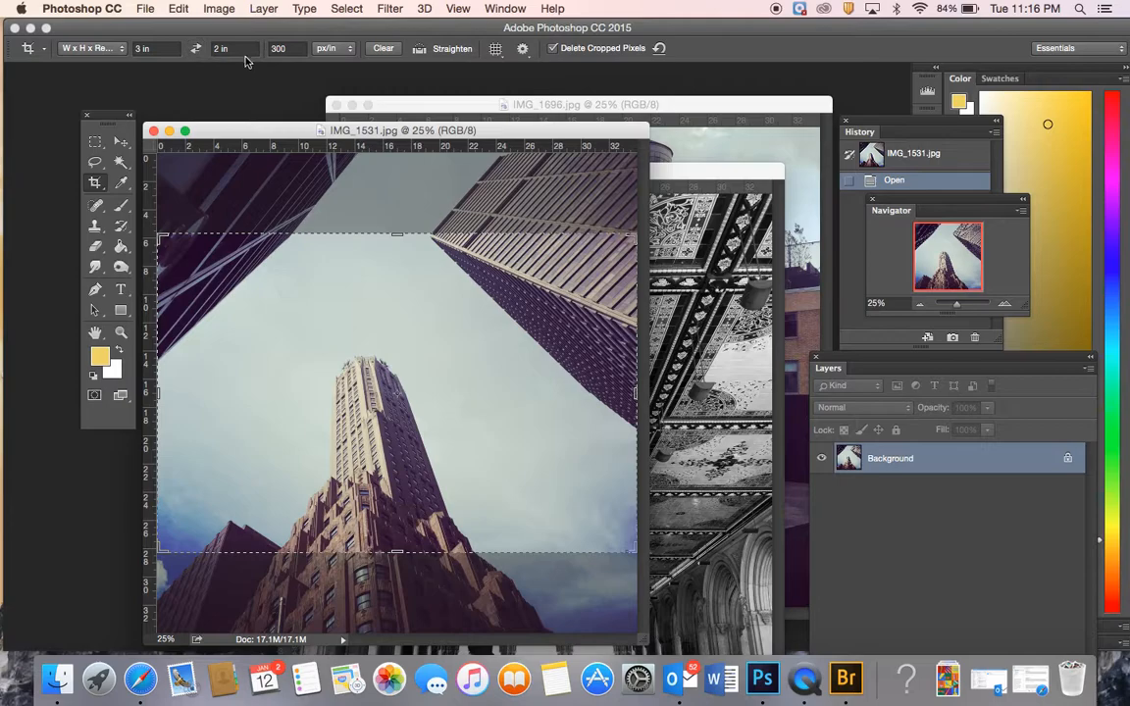
{"action": "left_click", "coordinate": [221, 46]}
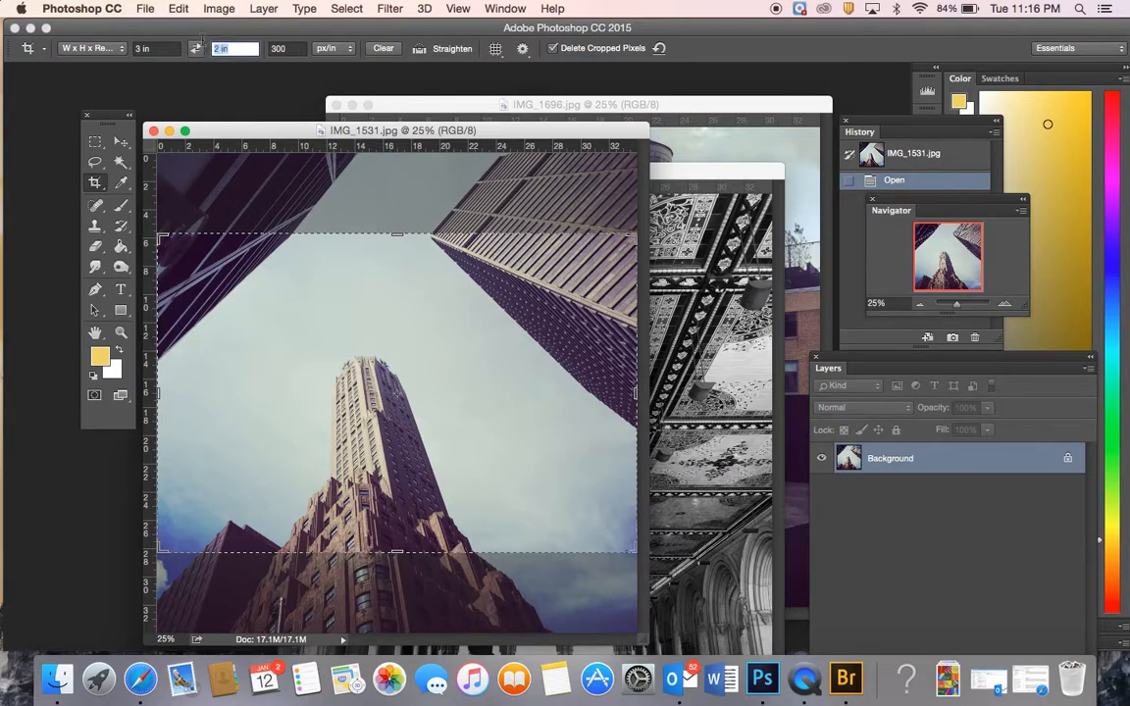
{"action": "key", "text": "BackSpace"}
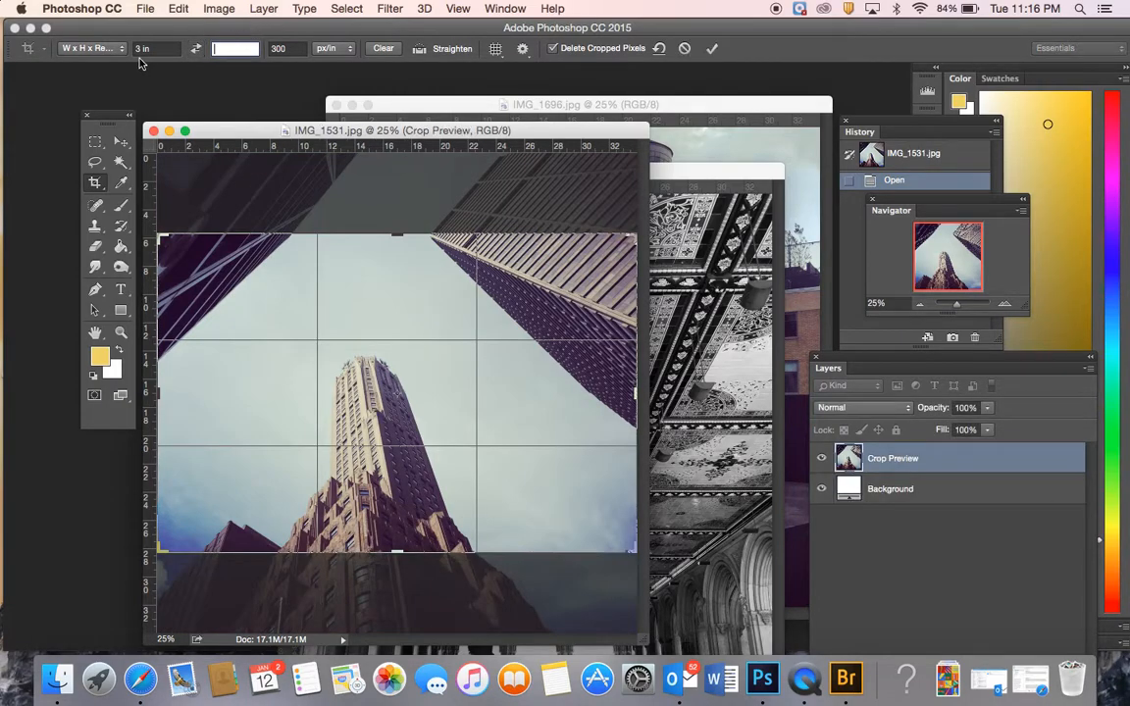
{"action": "left_click_drag", "start_coordinate": [165, 48], "coordinate": [148, 47]}
{"action": "key", "text": "BackSpace"}
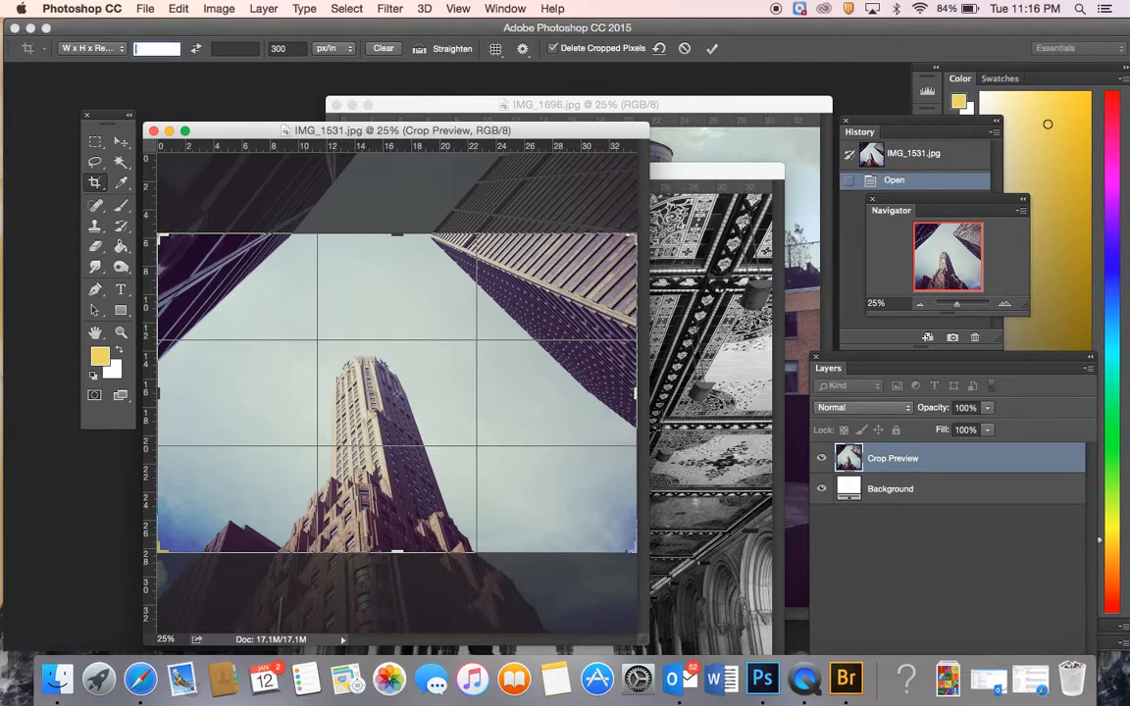
{"action": "left_click", "coordinate": [290, 51]}
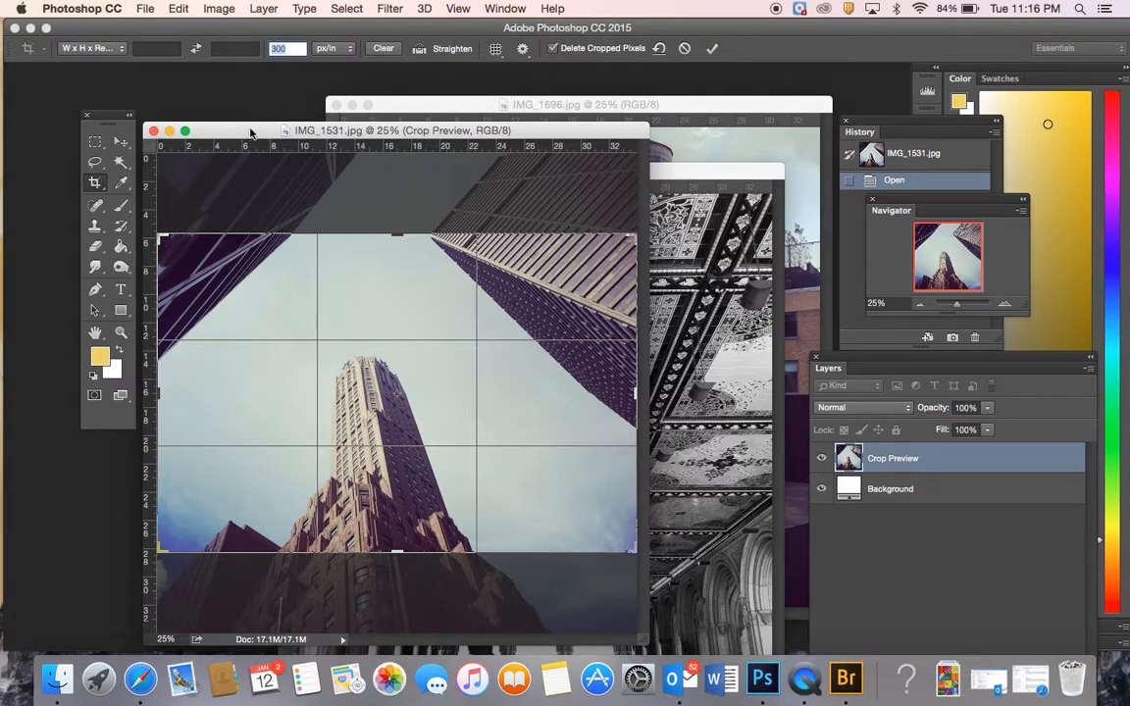
Extend the crop frame to the full height of IMG_1531.jpg and apply the crop
{"action": "left_click_drag", "start_coordinate": [401, 237], "coordinate": [393, 189]}
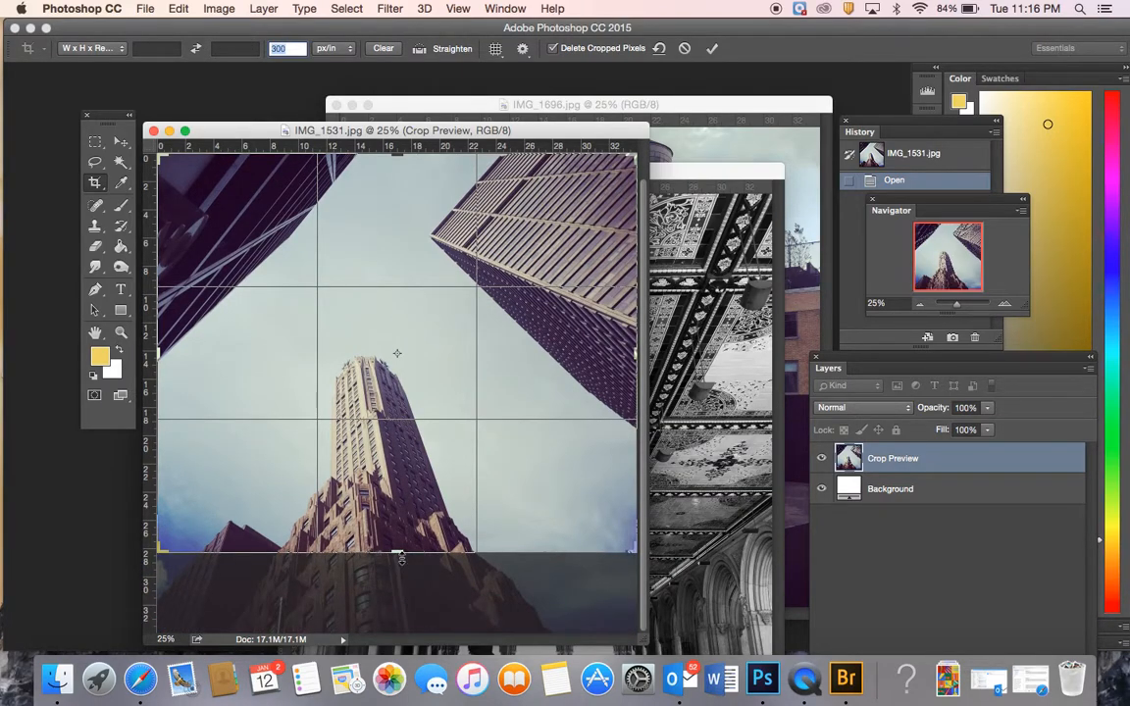
{"action": "left_click", "coordinate": [402, 555]}
{"action": "left_click_drag", "start_coordinate": [402, 555], "coordinate": [398, 591]}
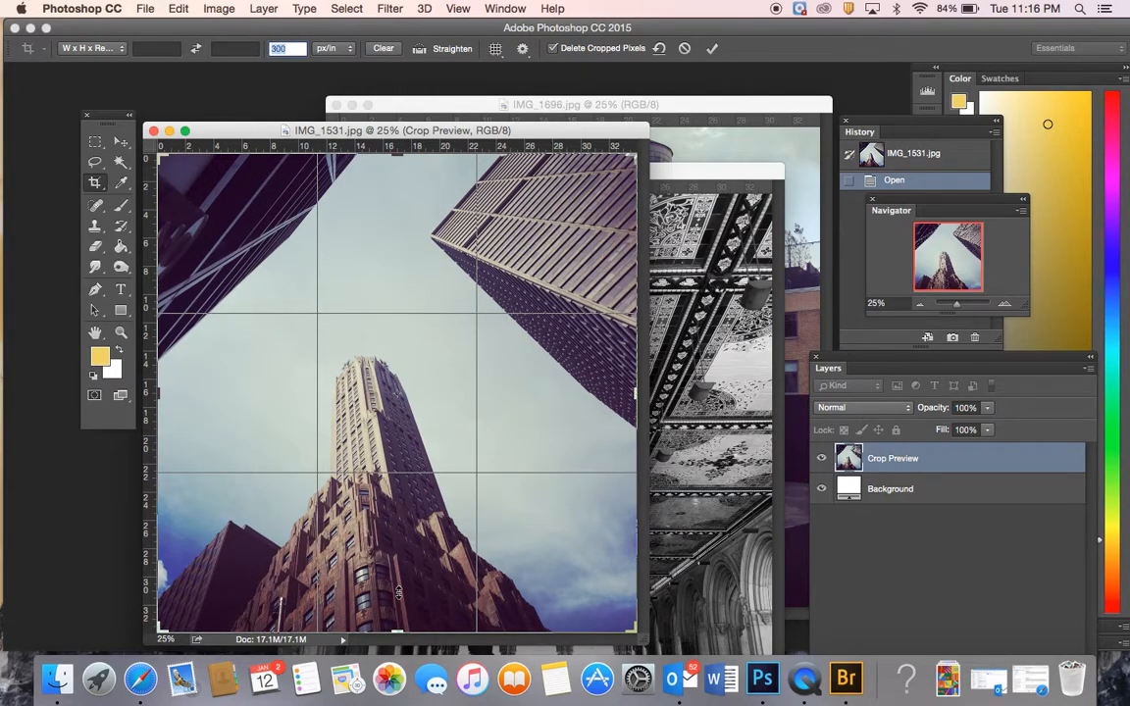
{"action": "key", "text": "Return"}
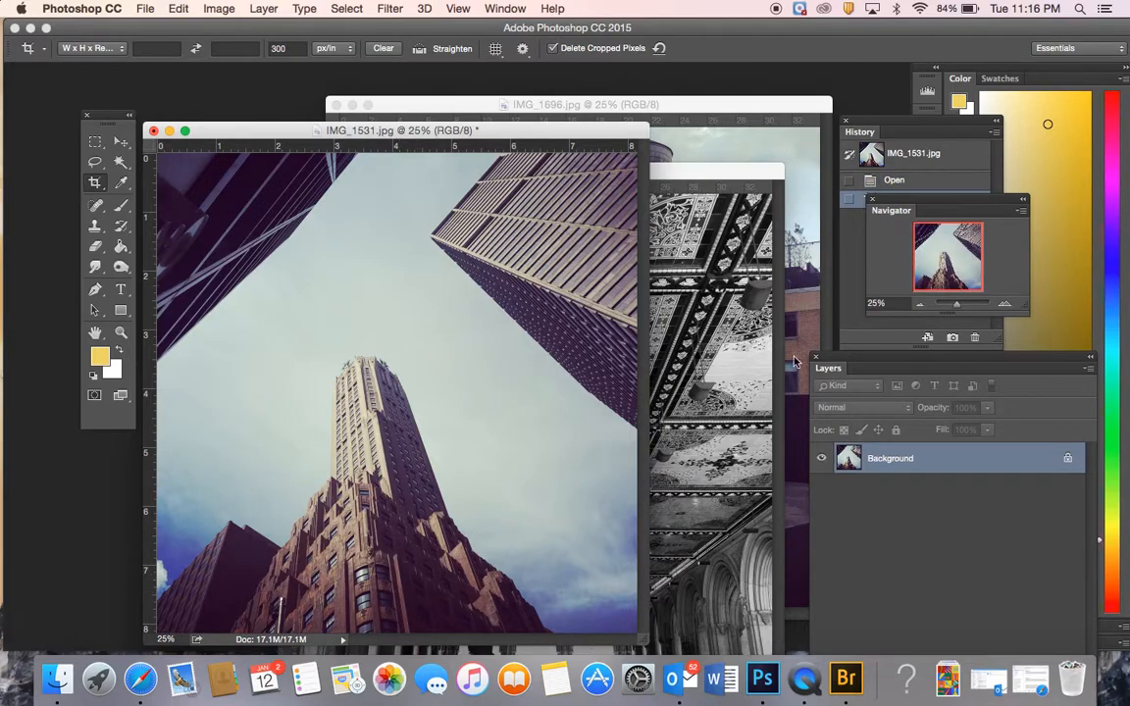
Crop IMG_1559.jpg to its full frame at 300 px/in
{"action": "left_click", "coordinate": [657, 172]}
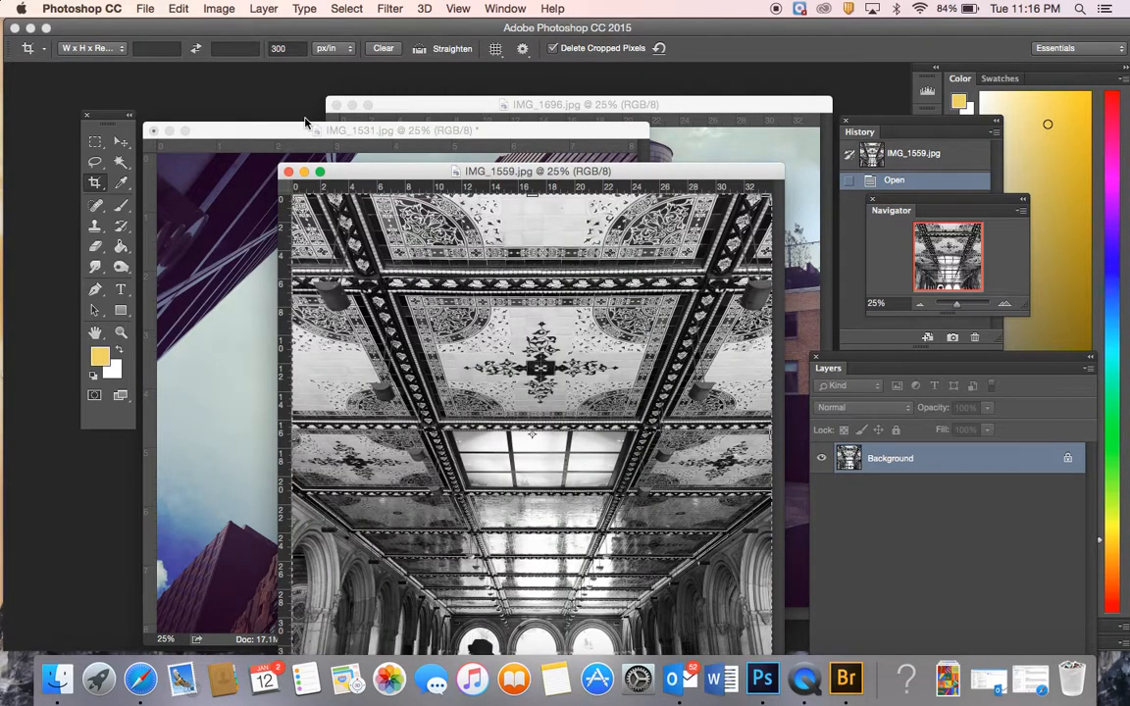
{"action": "left_click", "coordinate": [358, 172]}
{"action": "left_click", "coordinate": [296, 196]}
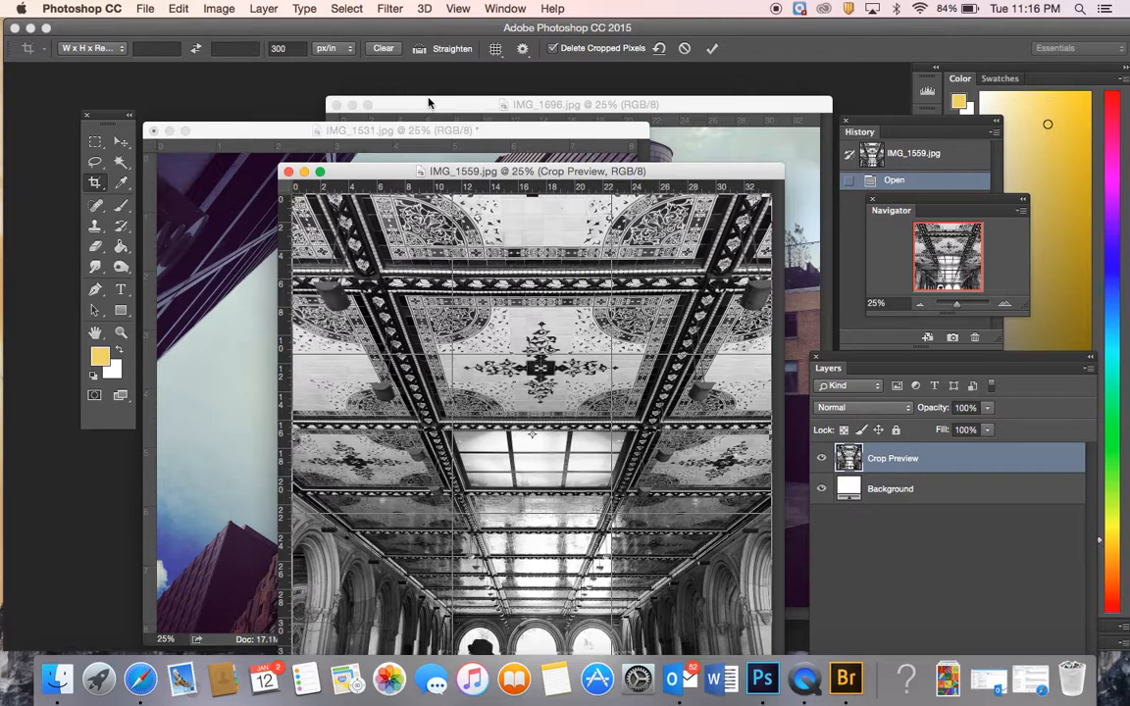
{"action": "key", "text": "Return"}
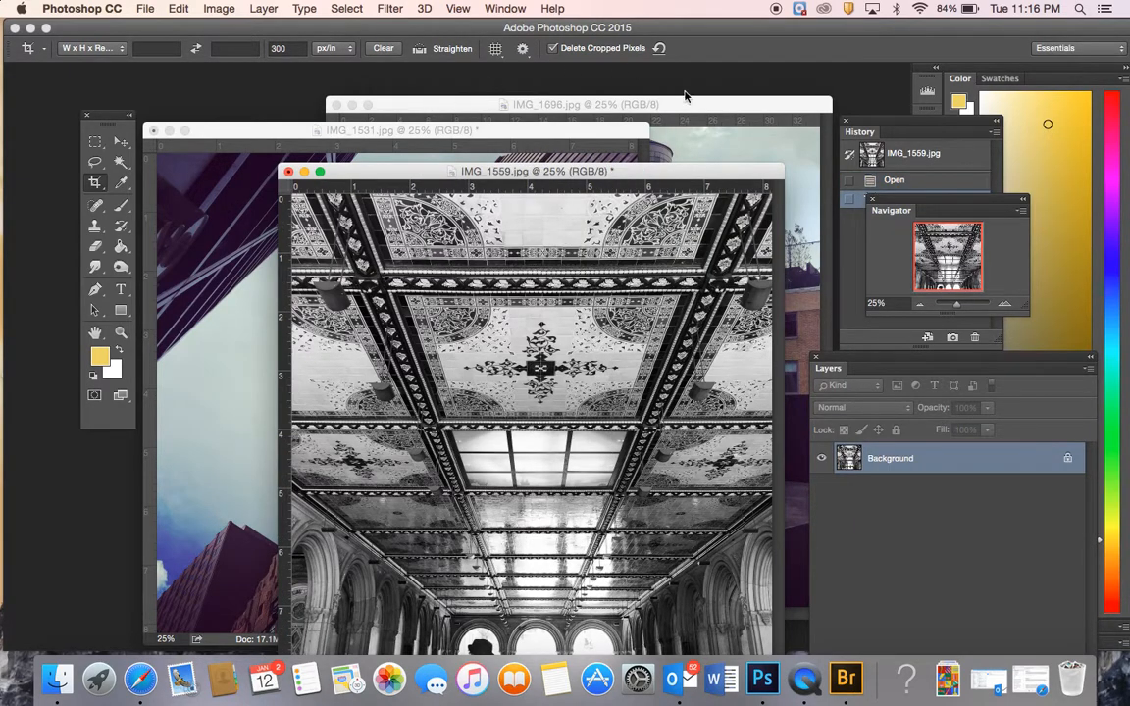
Crop IMG_1696.jpg to its full frame at 300 px/in
{"action": "left_click", "coordinate": [697, 105]}
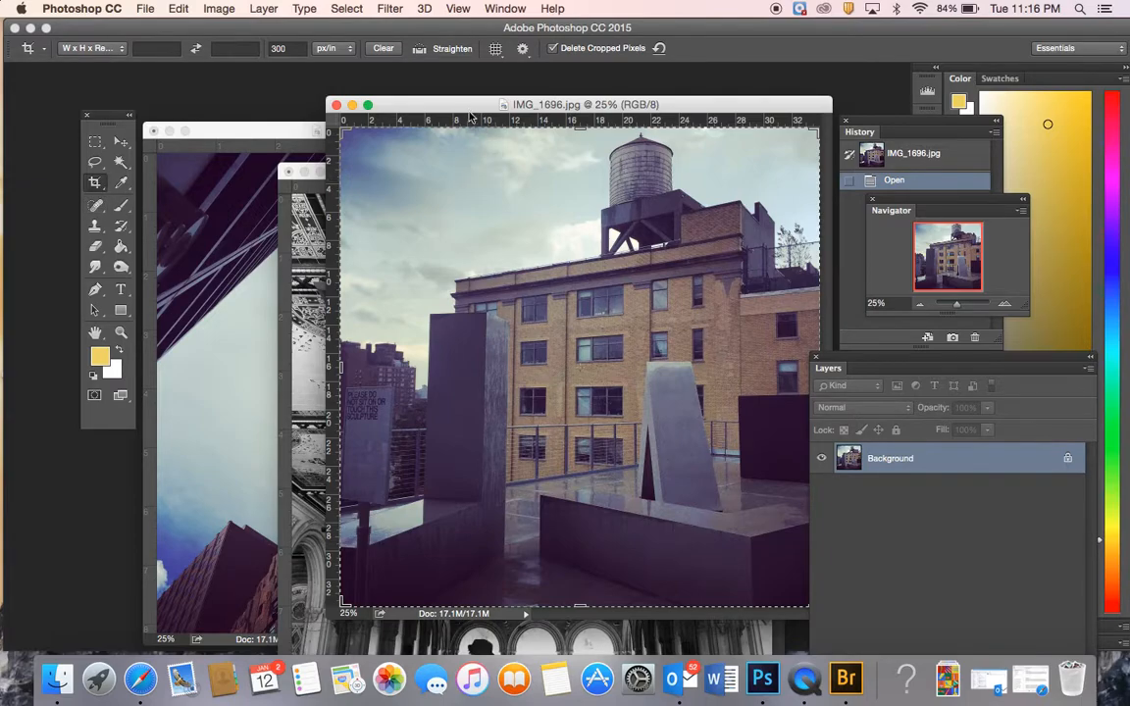
{"action": "left_click", "coordinate": [490, 242]}
{"action": "key", "text": "Return"}
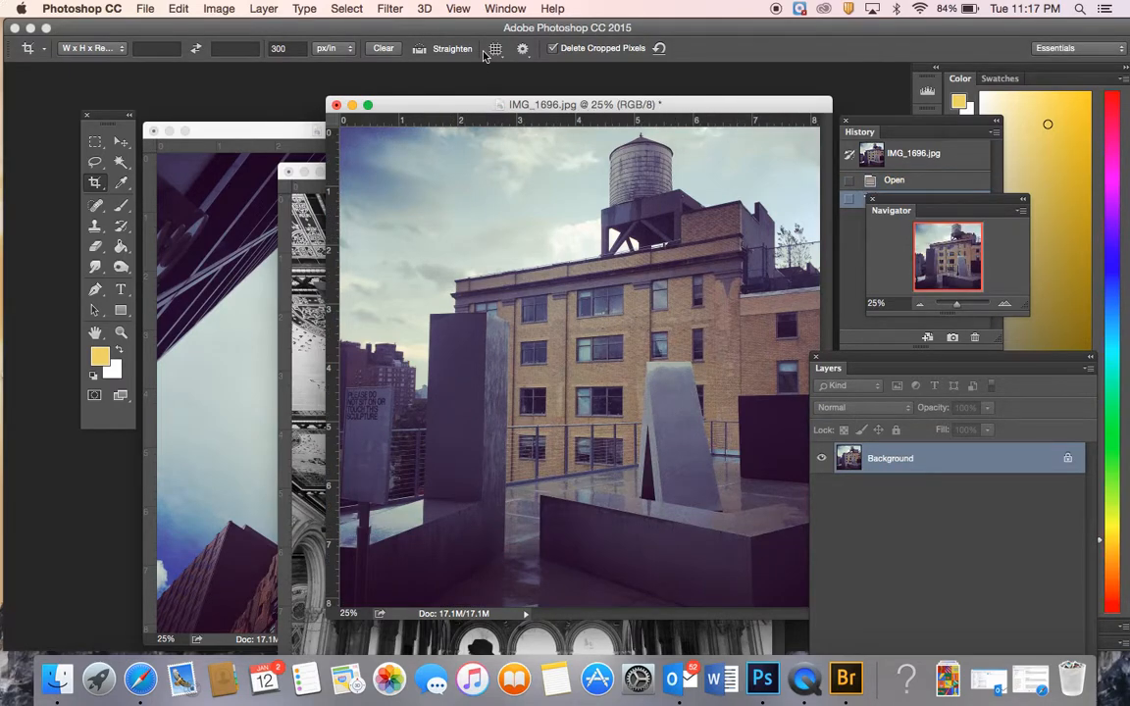
Copy the IMG_1696.jpg picture into IMG_1559.jpg with the Move tool and align it to cover the whole canvas
{"action": "left_click_drag", "start_coordinate": [482, 106], "coordinate": [597, 106]}
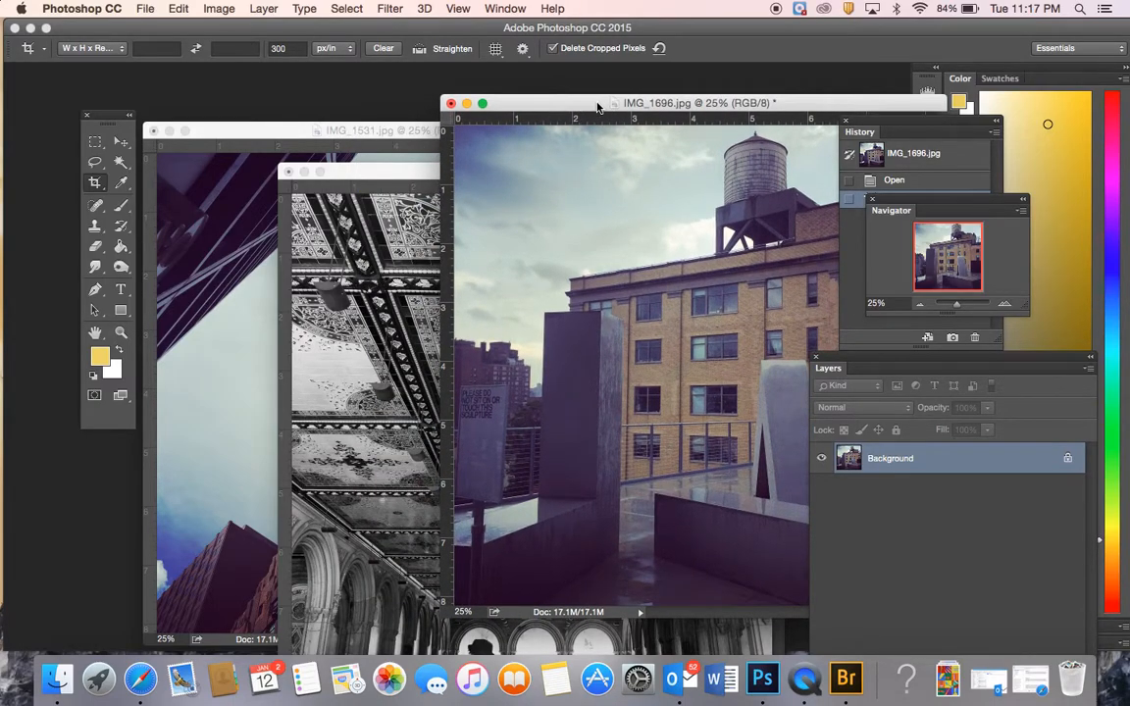
{"action": "left_click", "coordinate": [119, 142]}
{"action": "left_click", "coordinate": [638, 360]}
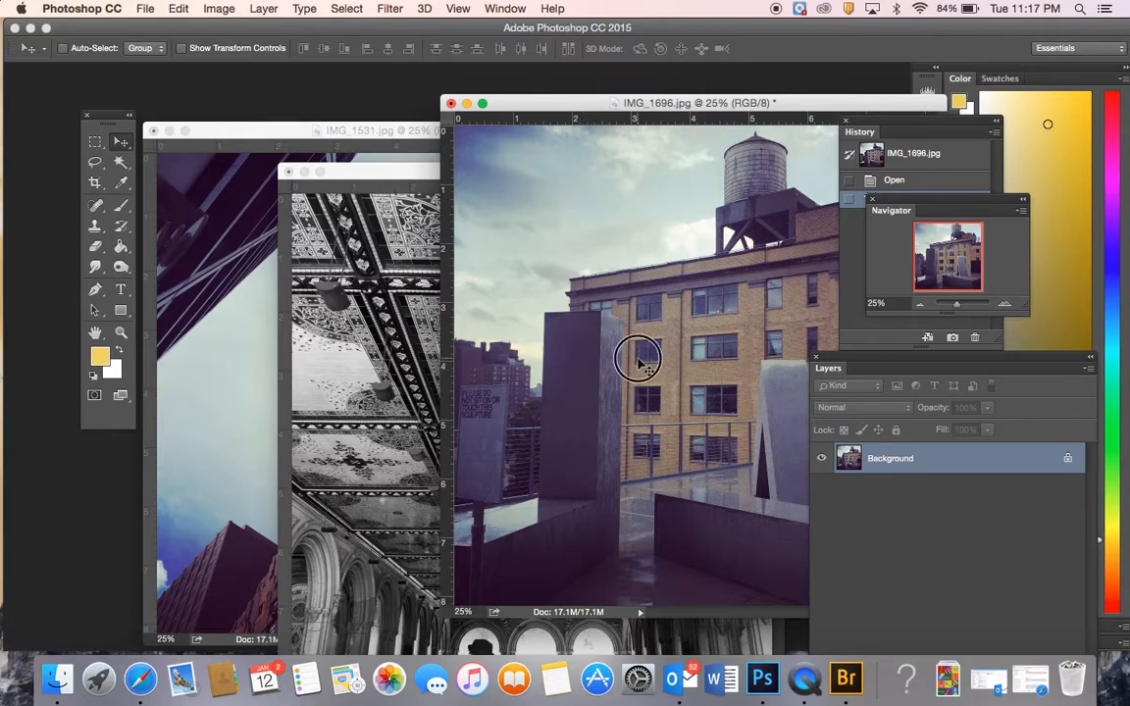
{"action": "left_click_drag", "start_coordinate": [638, 360], "coordinate": [369, 372]}
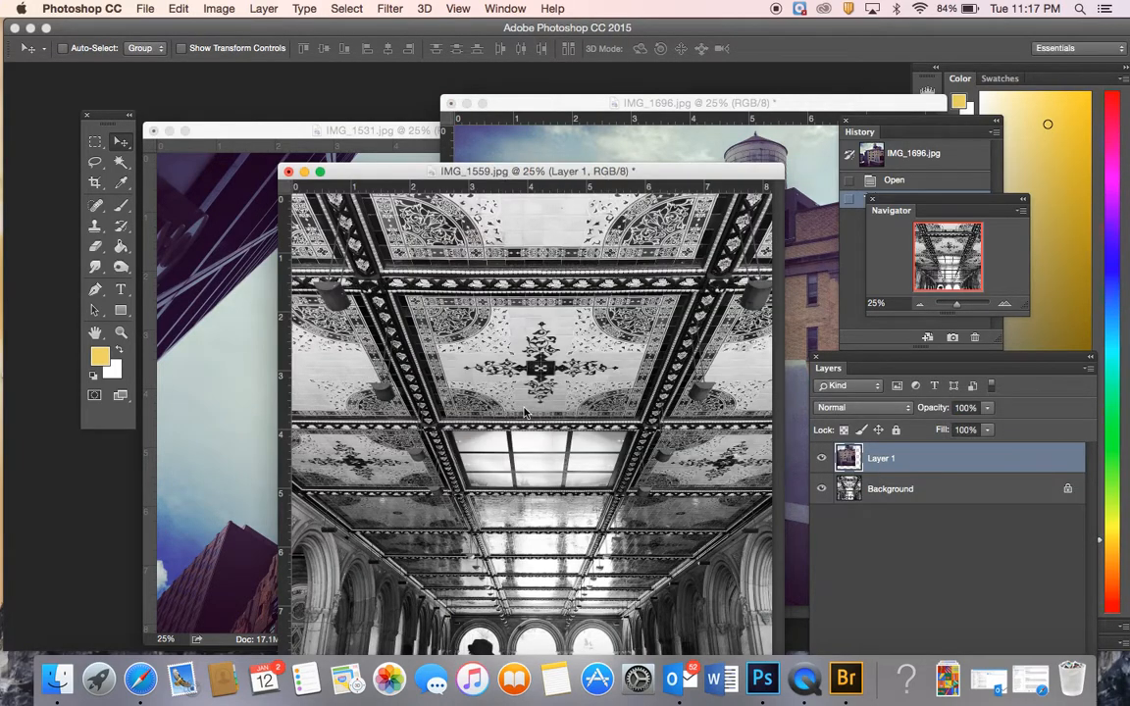
{"action": "left_click_drag", "start_coordinate": [626, 176], "coordinate": [502, 111]}
{"action": "left_click", "coordinate": [446, 228]}
{"action": "left_click_drag", "start_coordinate": [447, 227], "coordinate": [552, 284]}
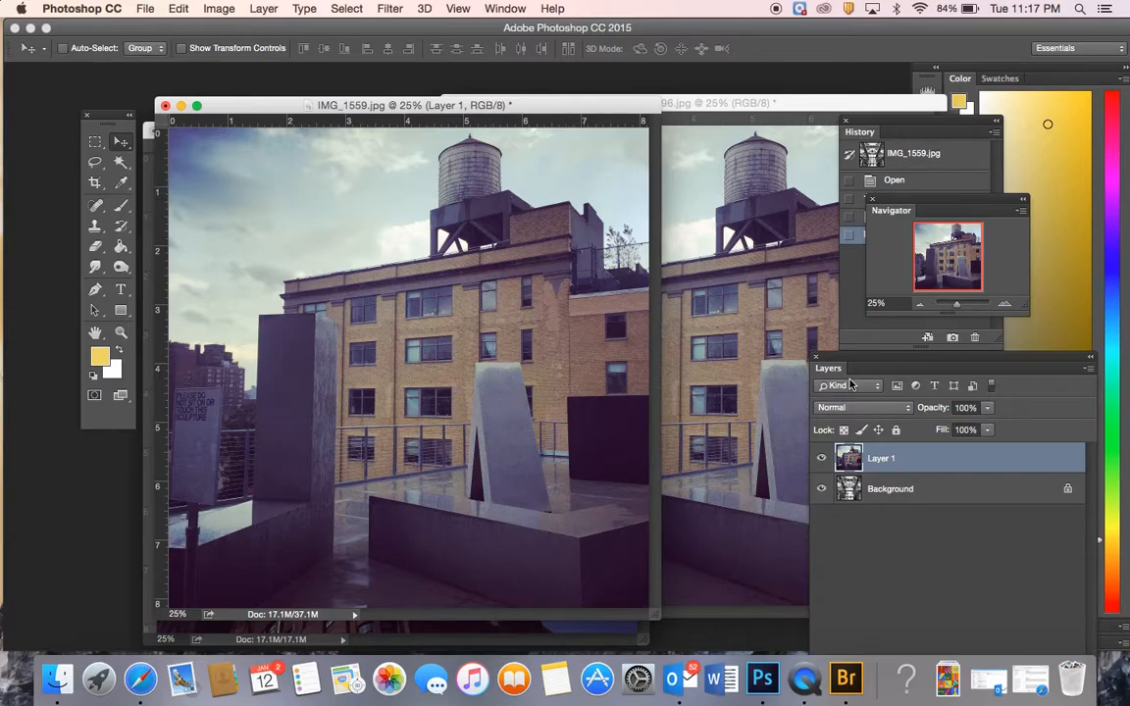
Move the Layers panel beside the image and toggle Layer 1's visibility off and on to compare it with the Background
{"action": "left_click_drag", "start_coordinate": [895, 353], "coordinate": [780, 192]}
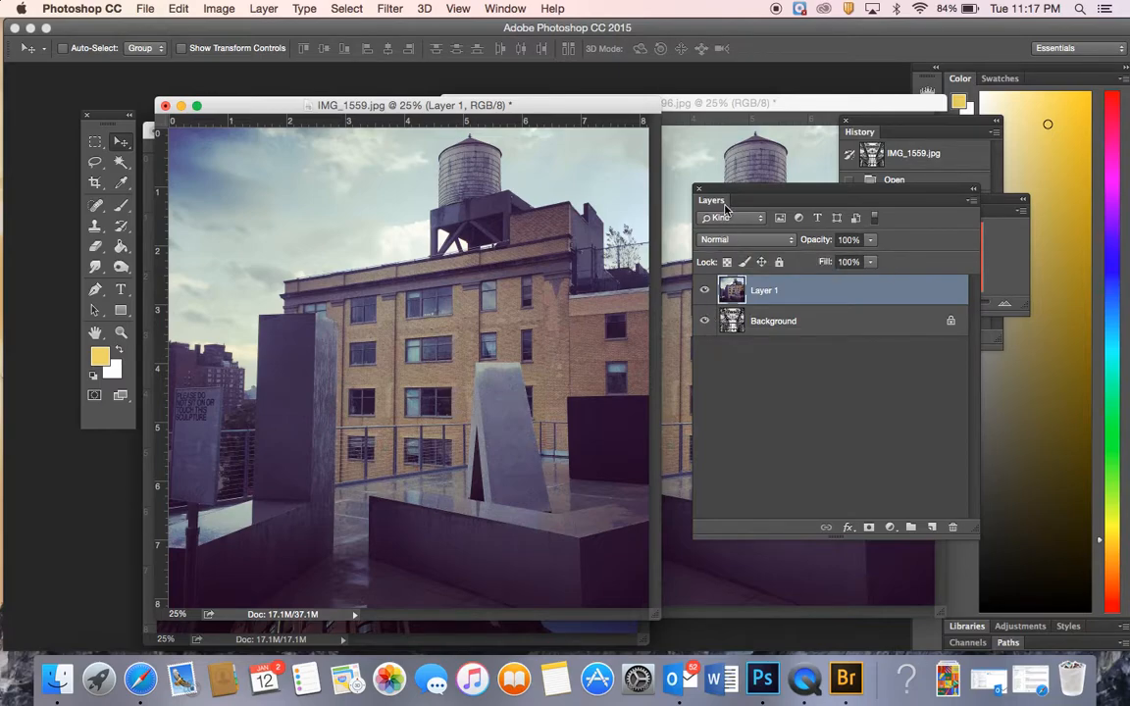
{"action": "left_click", "coordinate": [705, 291]}
{"action": "left_click", "coordinate": [705, 290]}
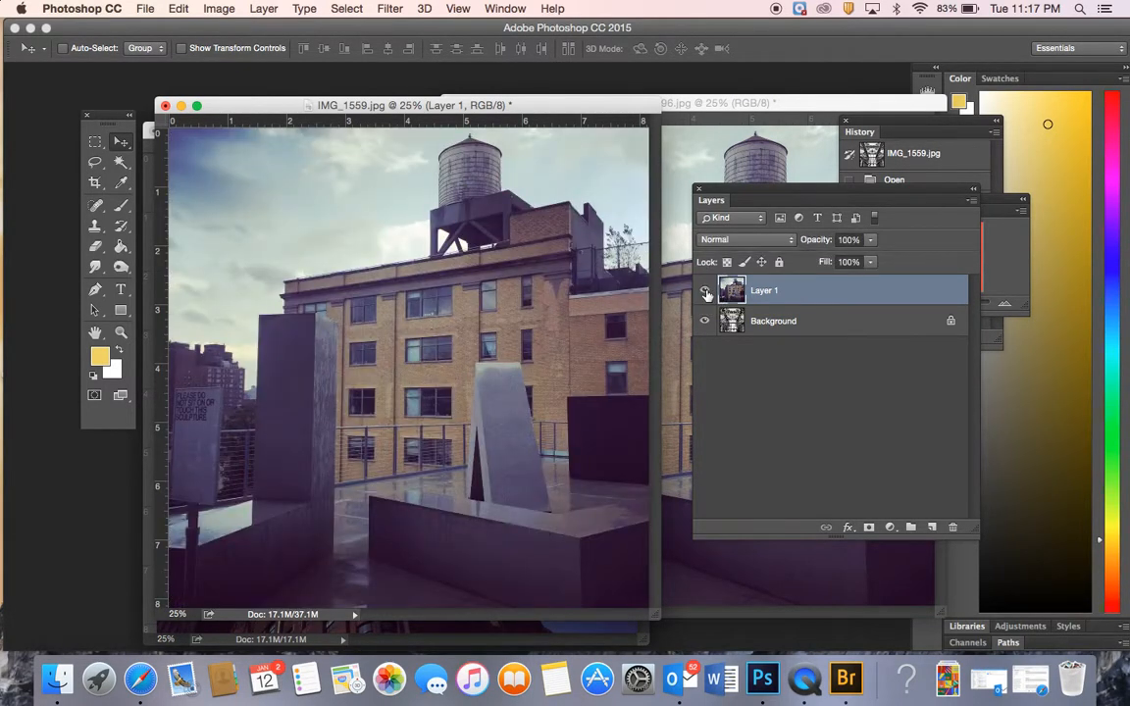
{"action": "left_click", "coordinate": [705, 290]}
{"action": "left_click", "coordinate": [705, 291]}
Copy the IMG_1531.jpg picture into IMG_1559.jpg as a new top layer, align it to the canvas, and reposition the document window
{"action": "left_click_drag", "start_coordinate": [521, 102], "coordinate": [634, 126]}
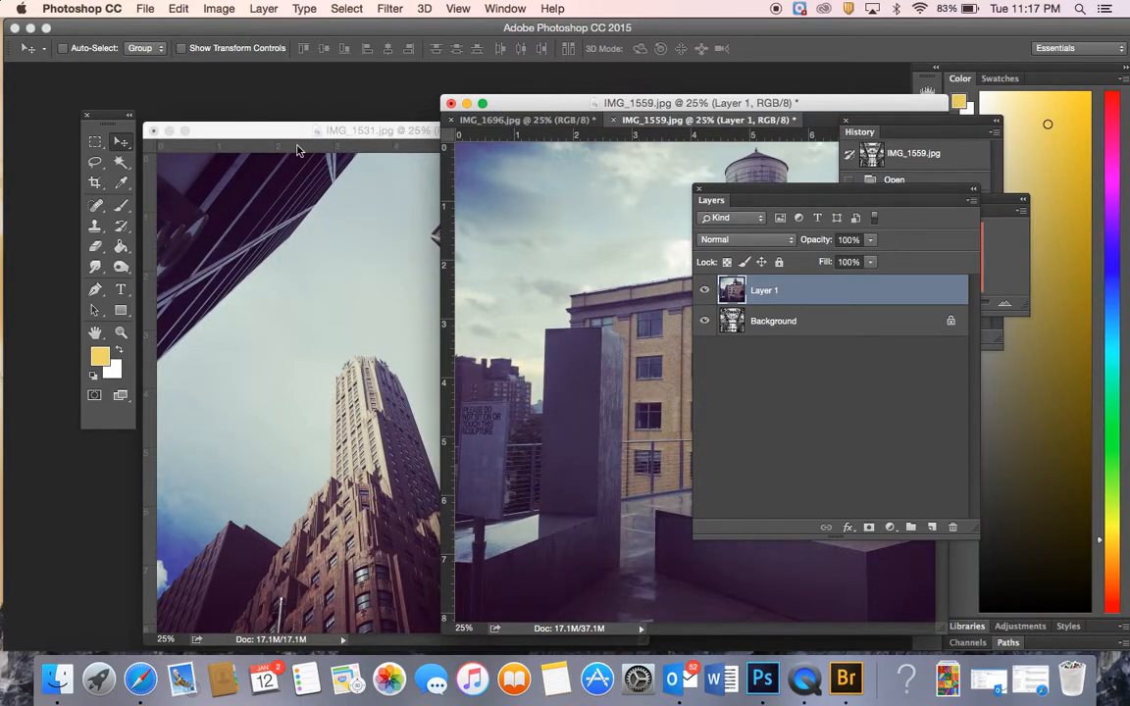
{"action": "left_click", "coordinate": [257, 133]}
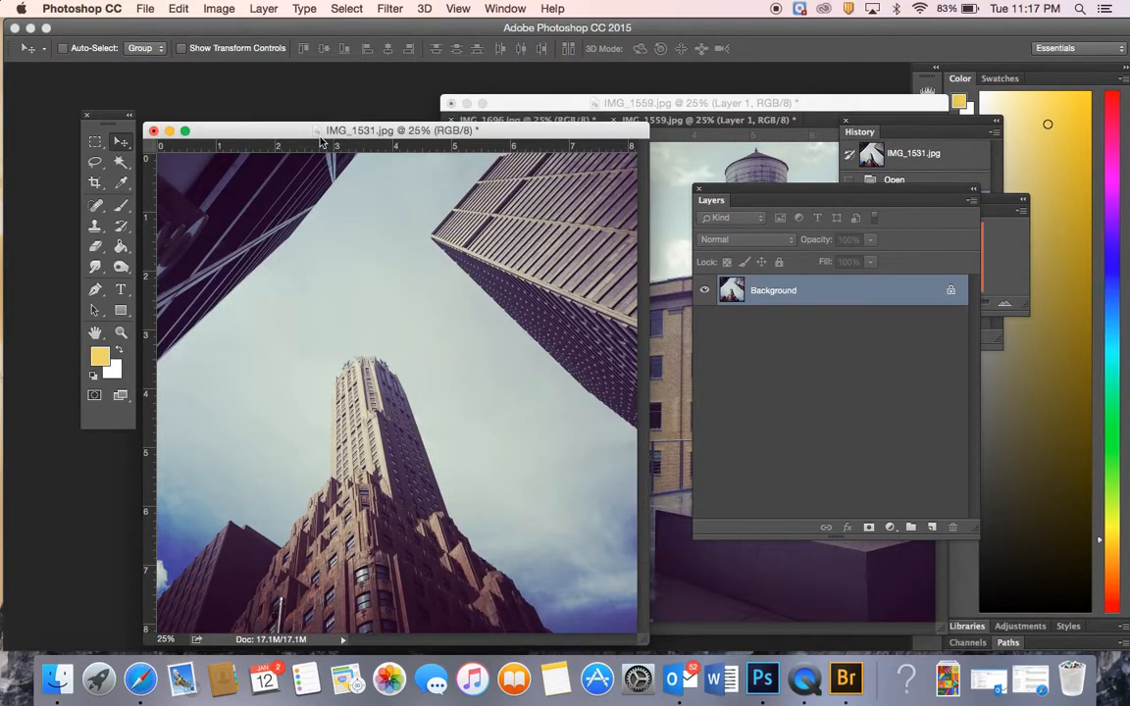
{"action": "left_click_drag", "start_coordinate": [506, 239], "coordinate": [668, 253]}
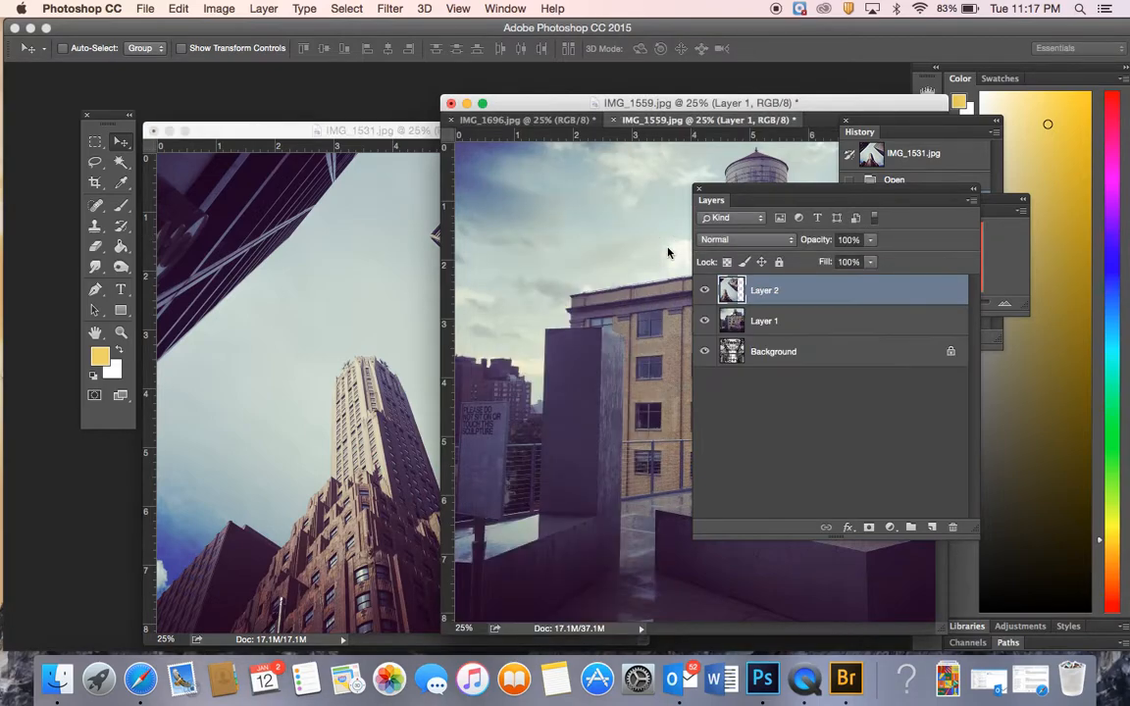
{"action": "left_click_drag", "start_coordinate": [538, 284], "coordinate": [663, 259]}
{"action": "left_click_drag", "start_coordinate": [747, 104], "coordinate": [511, 95]}
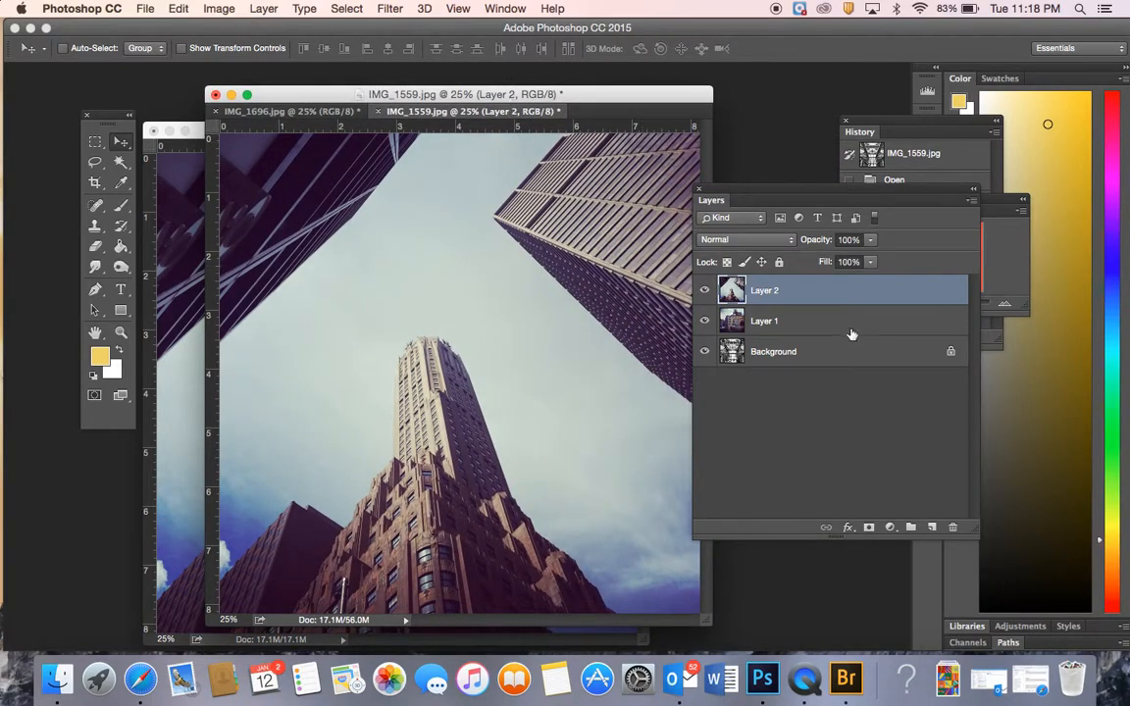
Move Layer 1 above Layer 2 in the layer stack of IMG_1559.jpg
{"action": "left_click", "coordinate": [790, 354]}
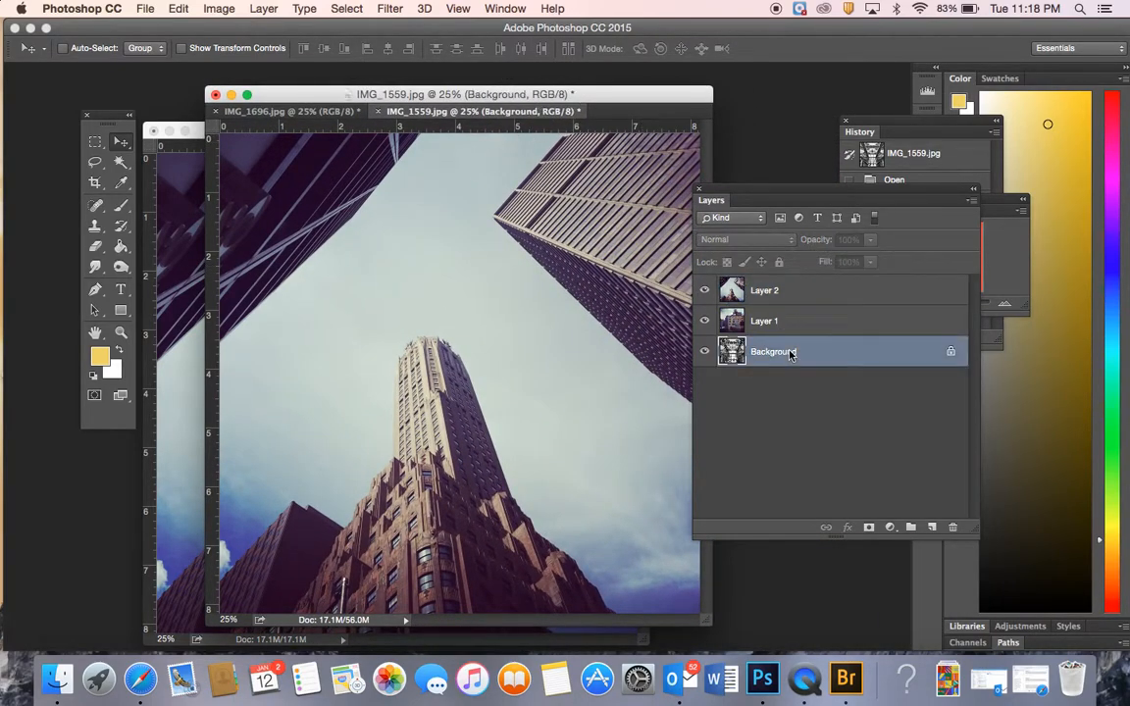
{"action": "left_click", "coordinate": [772, 322]}
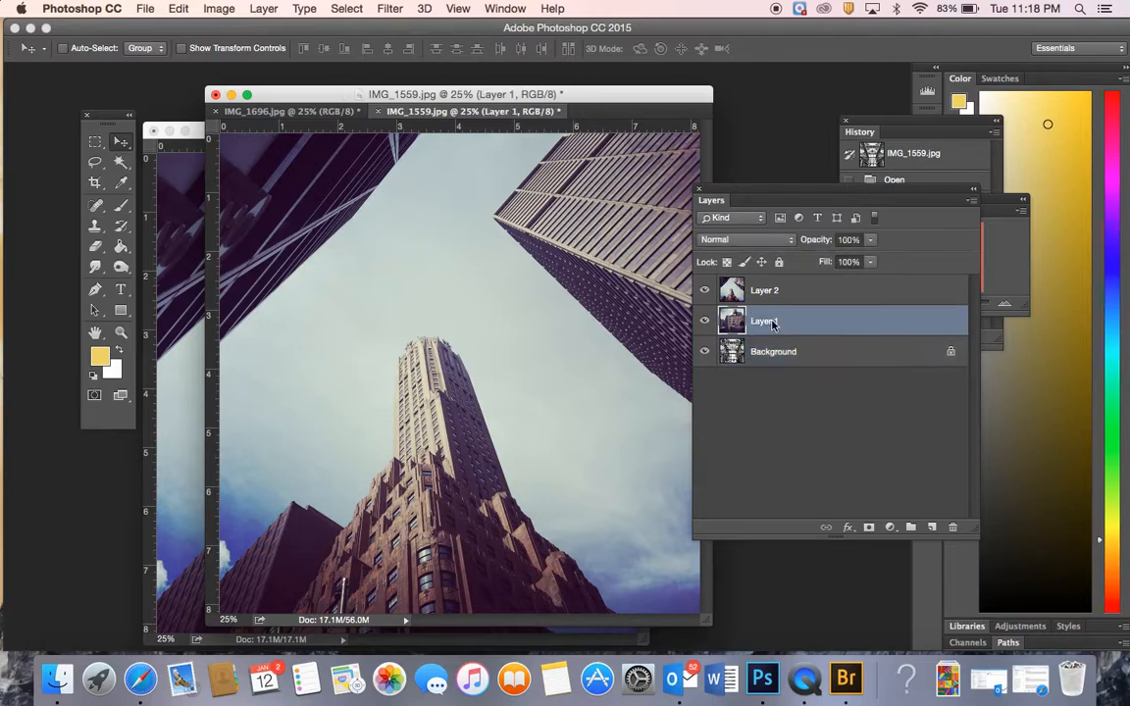
{"action": "left_click", "coordinate": [777, 292]}
{"action": "left_click", "coordinate": [772, 323]}
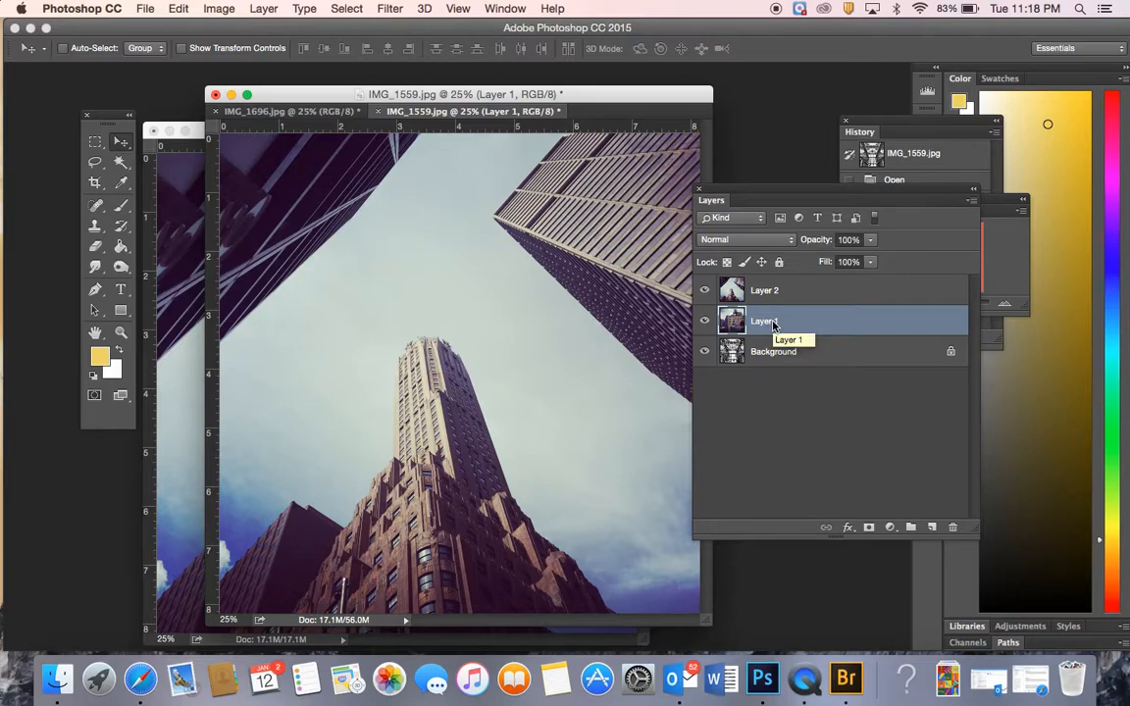
{"action": "left_click_drag", "start_coordinate": [773, 324], "coordinate": [771, 283]}
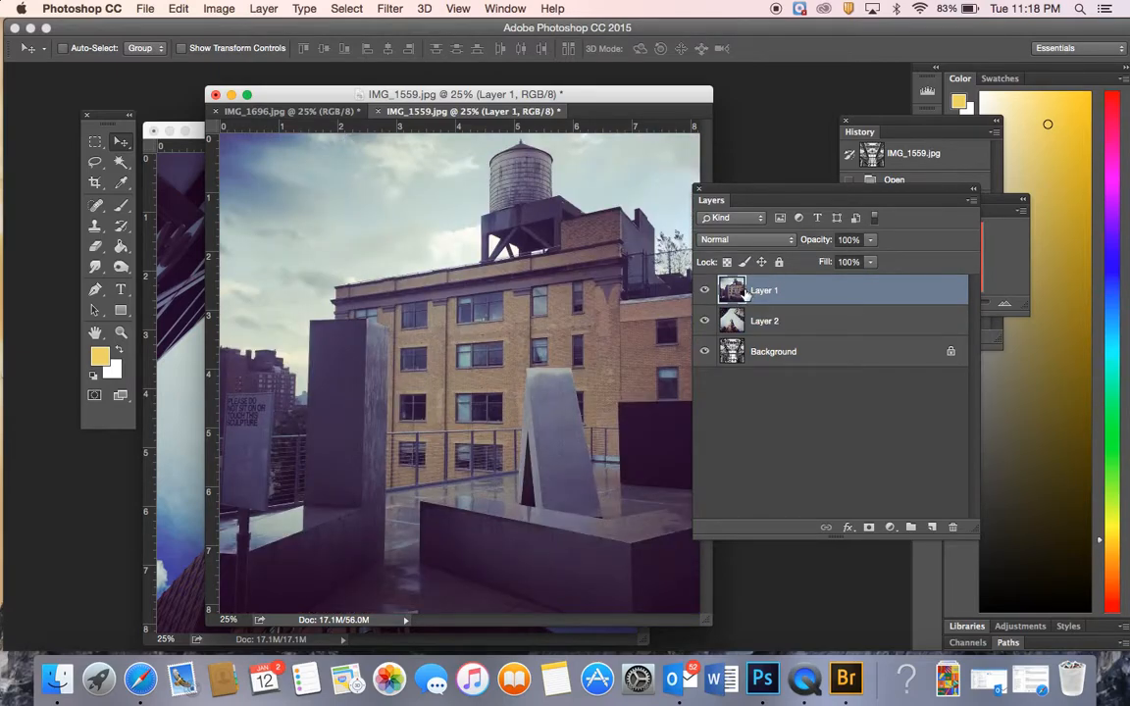
Hide Layer 1, Layer 2 and the Background in turn, and show them again from the Background up to compare the stacked photos
{"action": "left_click", "coordinate": [705, 292]}
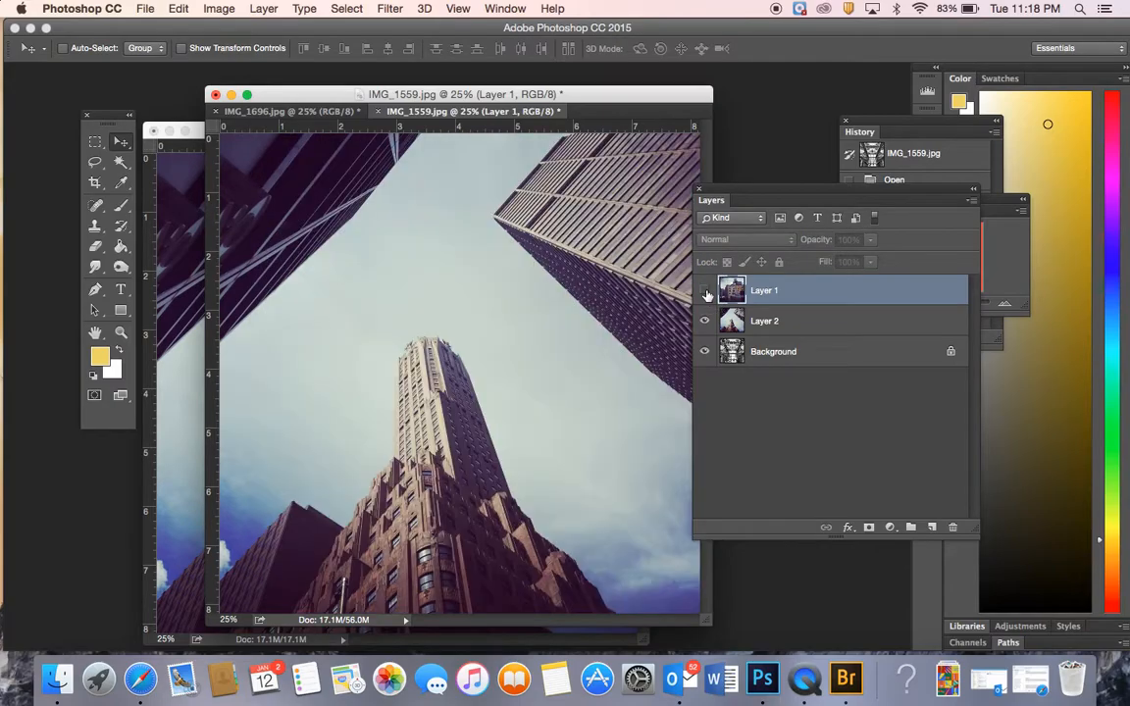
{"action": "left_click", "coordinate": [705, 324]}
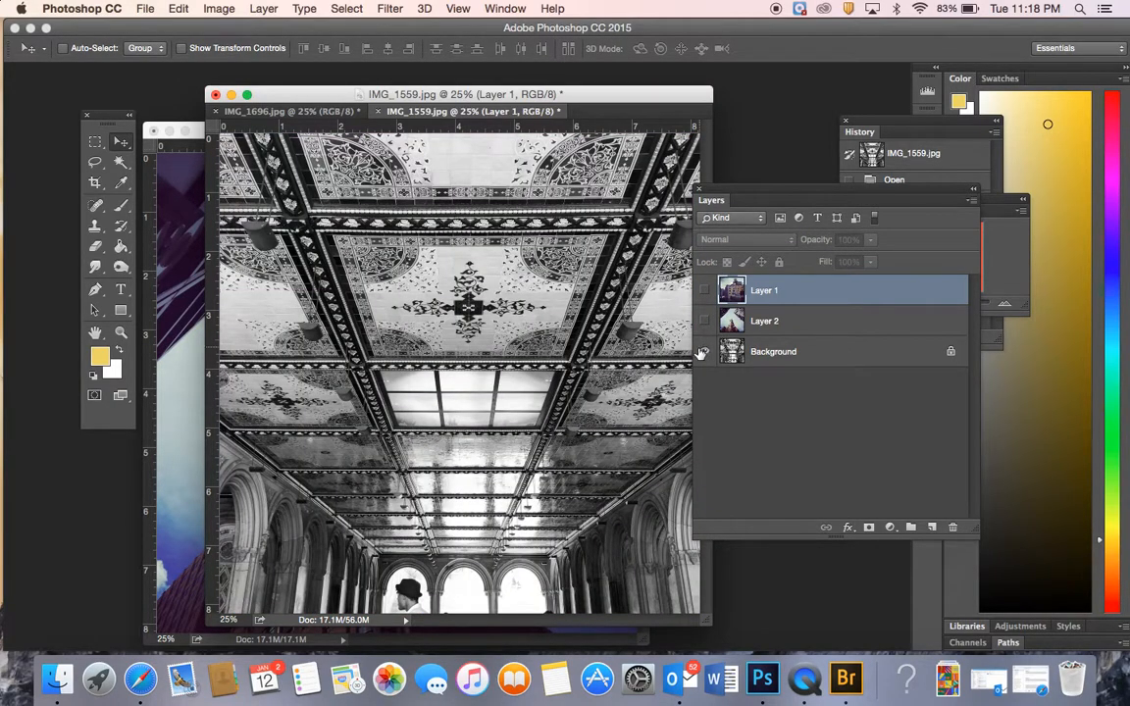
{"action": "left_click", "coordinate": [704, 351]}
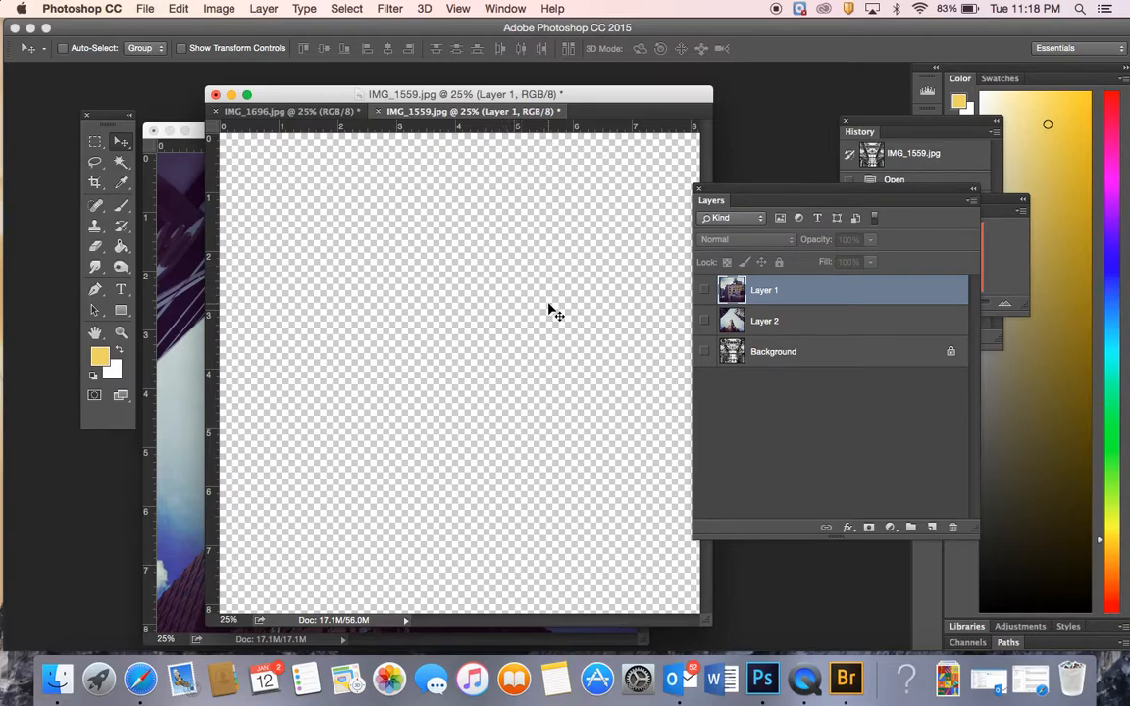
{"action": "left_click", "coordinate": [704, 351]}
{"action": "left_click", "coordinate": [705, 321]}
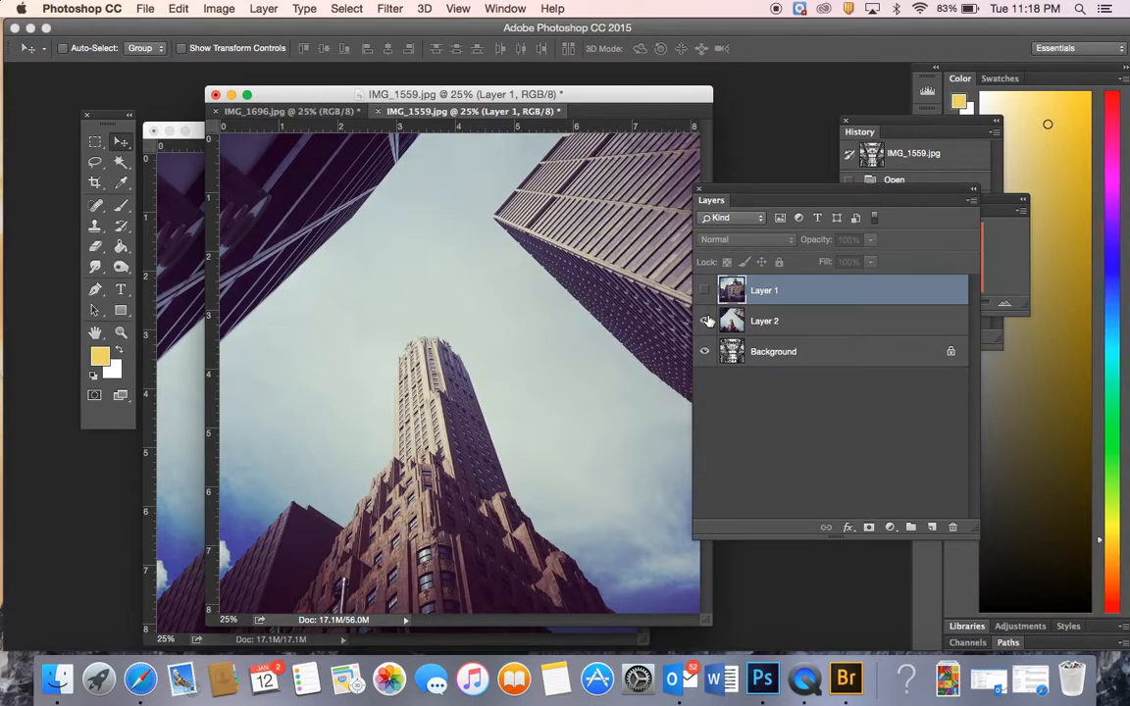
{"action": "left_click", "coordinate": [705, 291]}
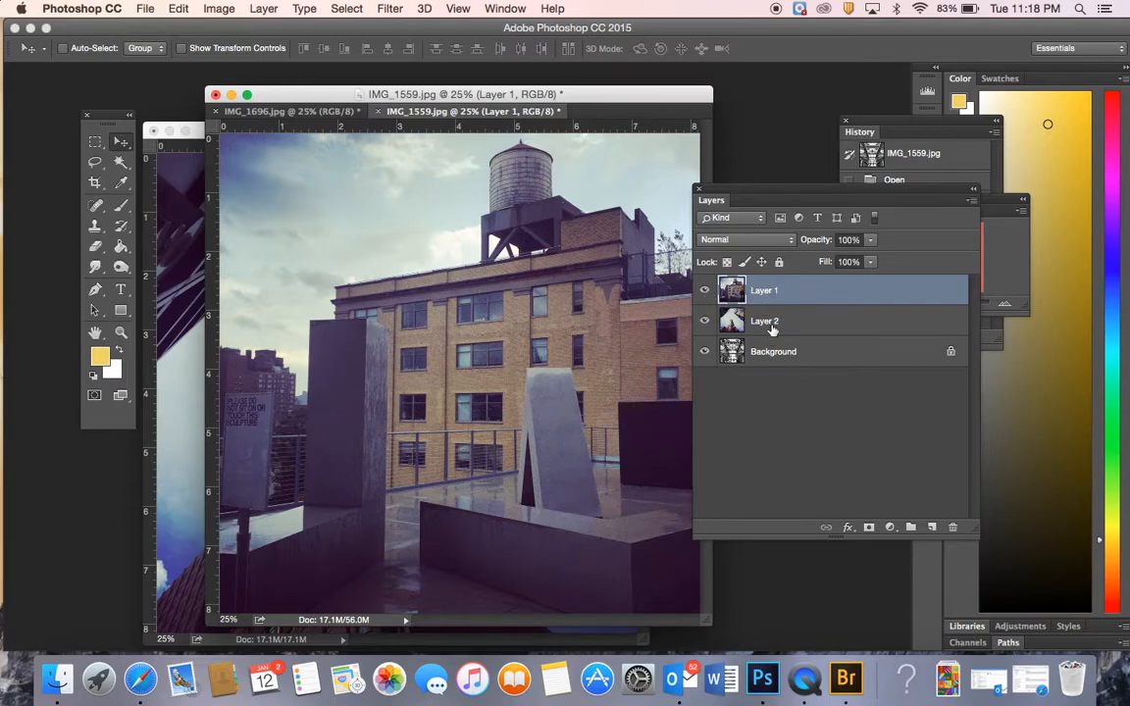
Try out the opacity adjustment on Layer 1, leaving it at 100%
{"action": "left_click", "coordinate": [870, 242]}
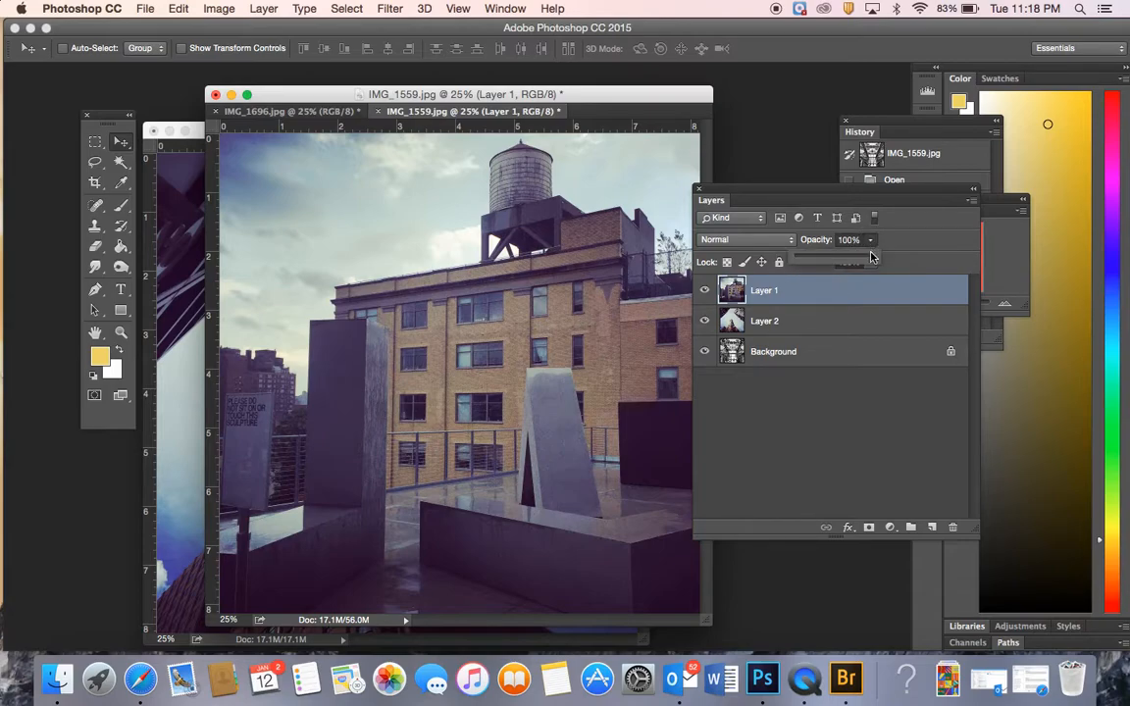
{"action": "mouse_move", "coordinate": [871, 255]}
{"action": "left_mouse_down"}
{"action": "mouse_move", "coordinate": [834, 258]}
{"action": "mouse_move", "coordinate": [890, 268]}
{"action": "left_mouse_up"}
{"action": "left_click", "coordinate": [905, 250]}
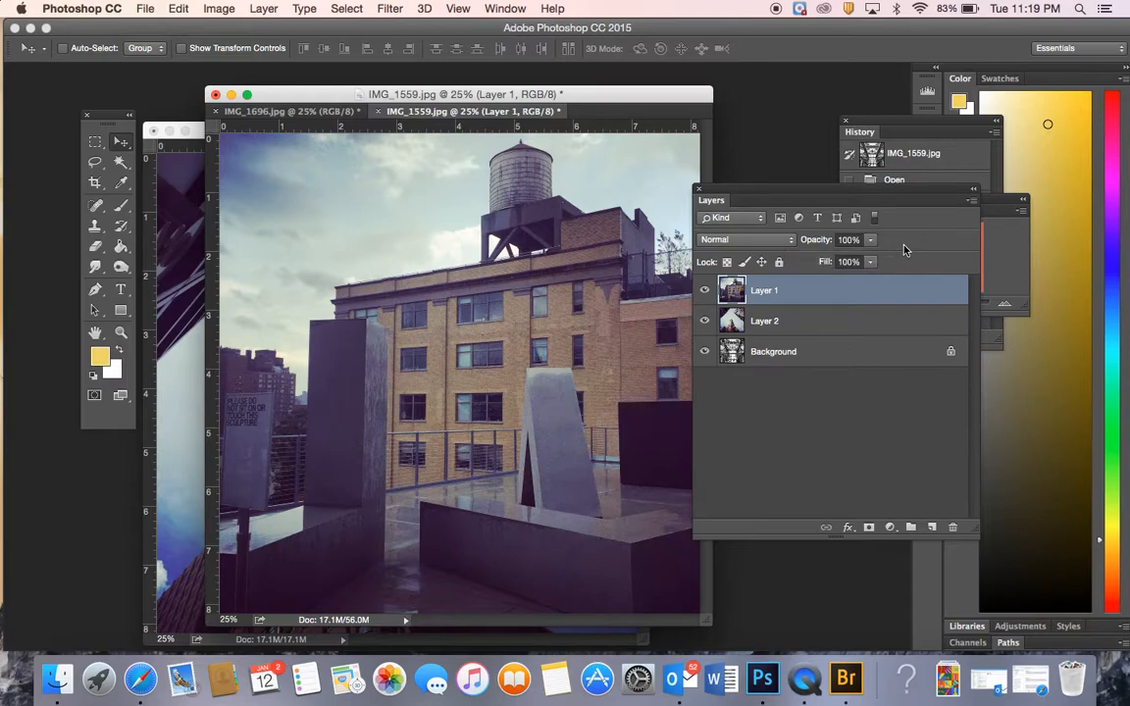
Try the Dissolve, Darken, Color Burn and Screen blending modes on Layer 1
{"action": "left_click", "coordinate": [779, 243]}
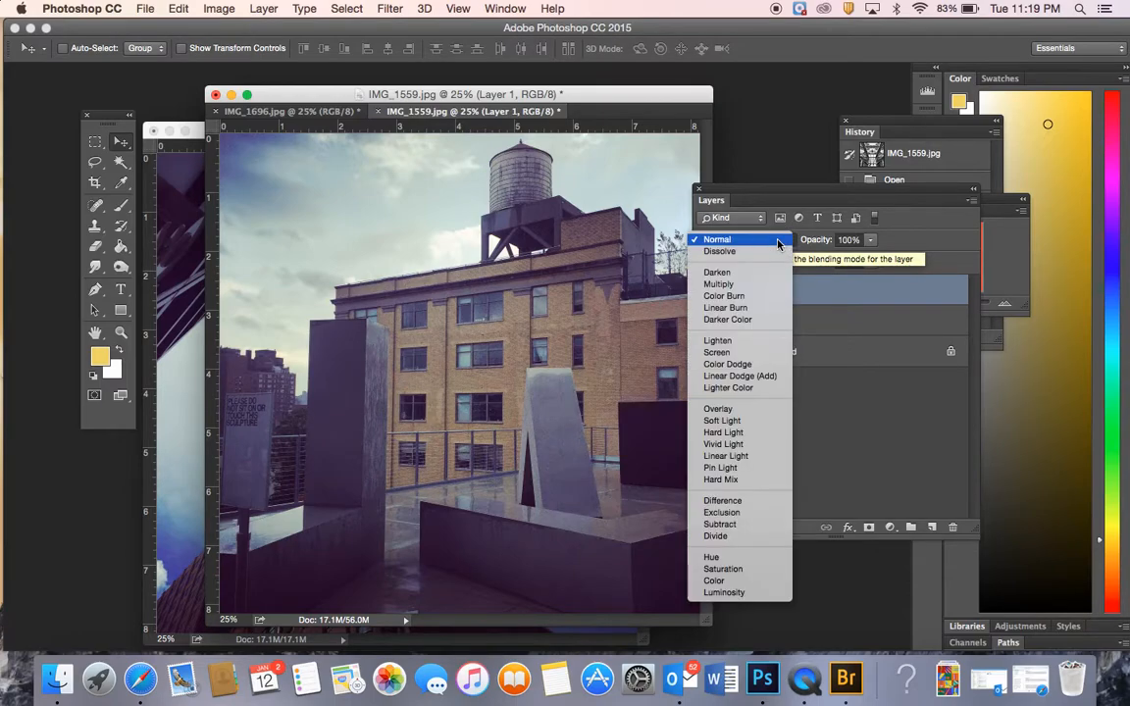
{"action": "left_click", "coordinate": [724, 251]}
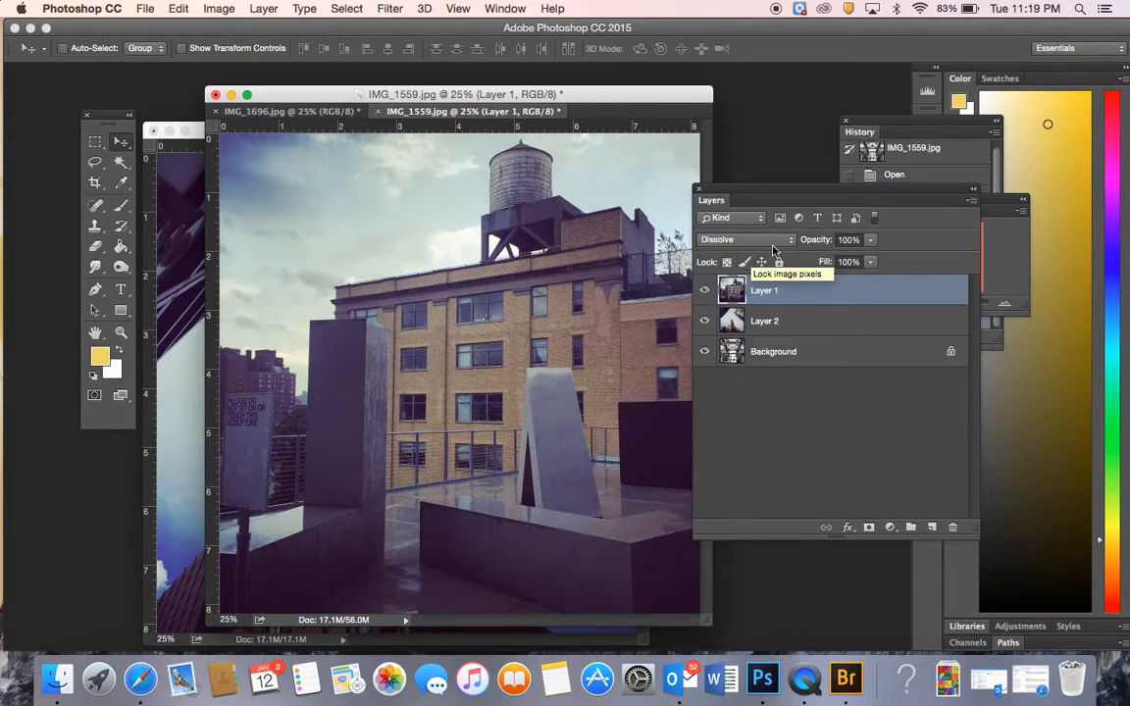
{"action": "left_click", "coordinate": [772, 245]}
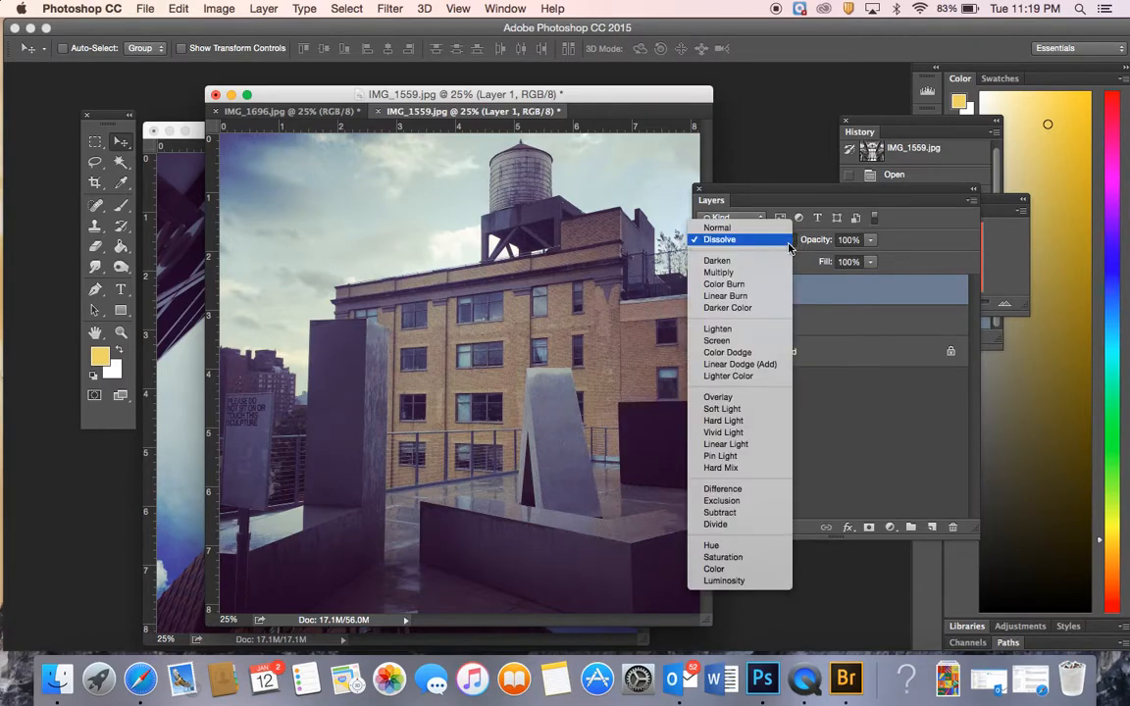
{"action": "left_click", "coordinate": [761, 258]}
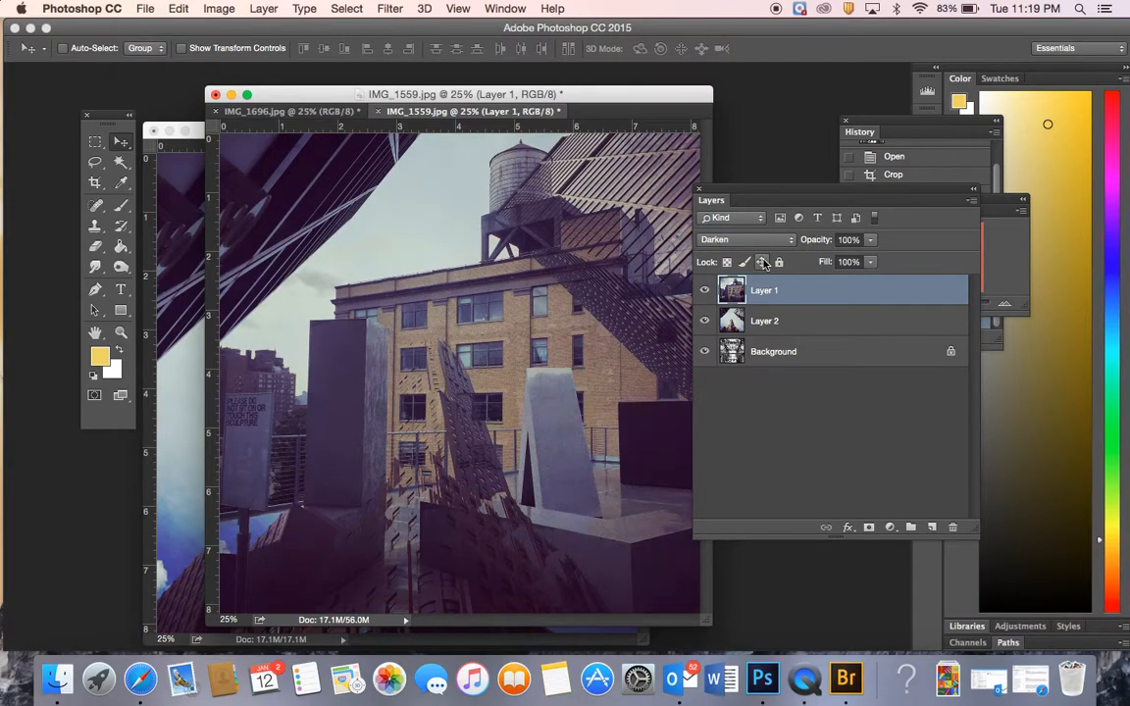
{"action": "left_click", "coordinate": [779, 239]}
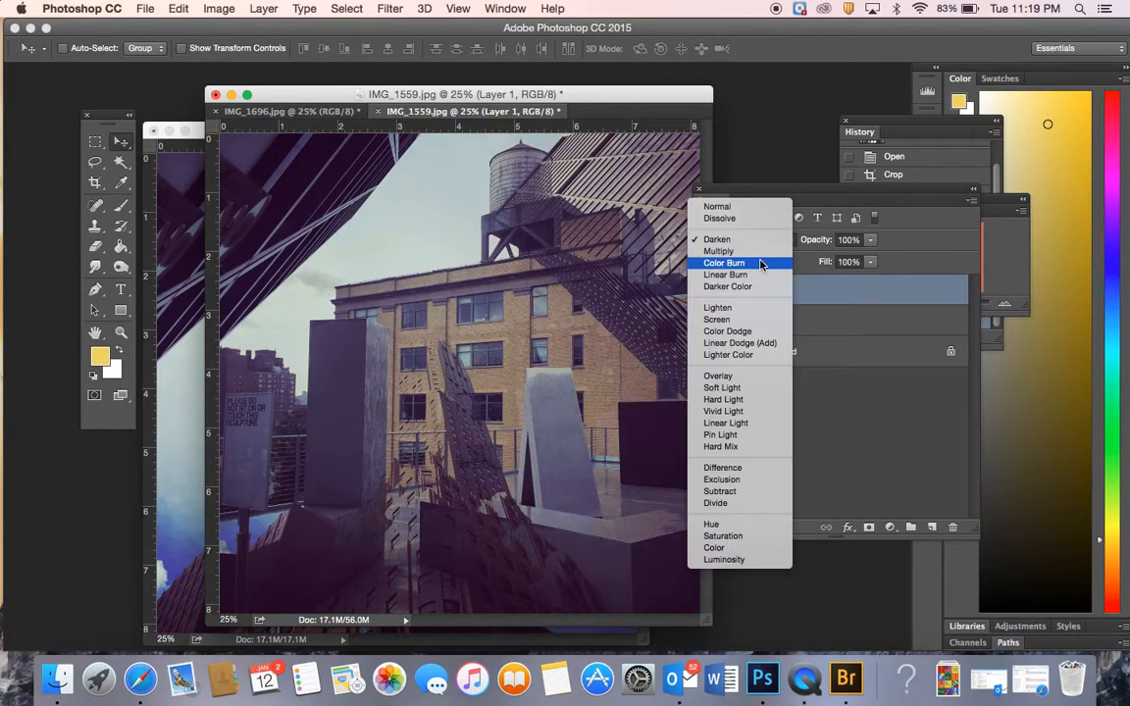
{"action": "left_click", "coordinate": [761, 262]}
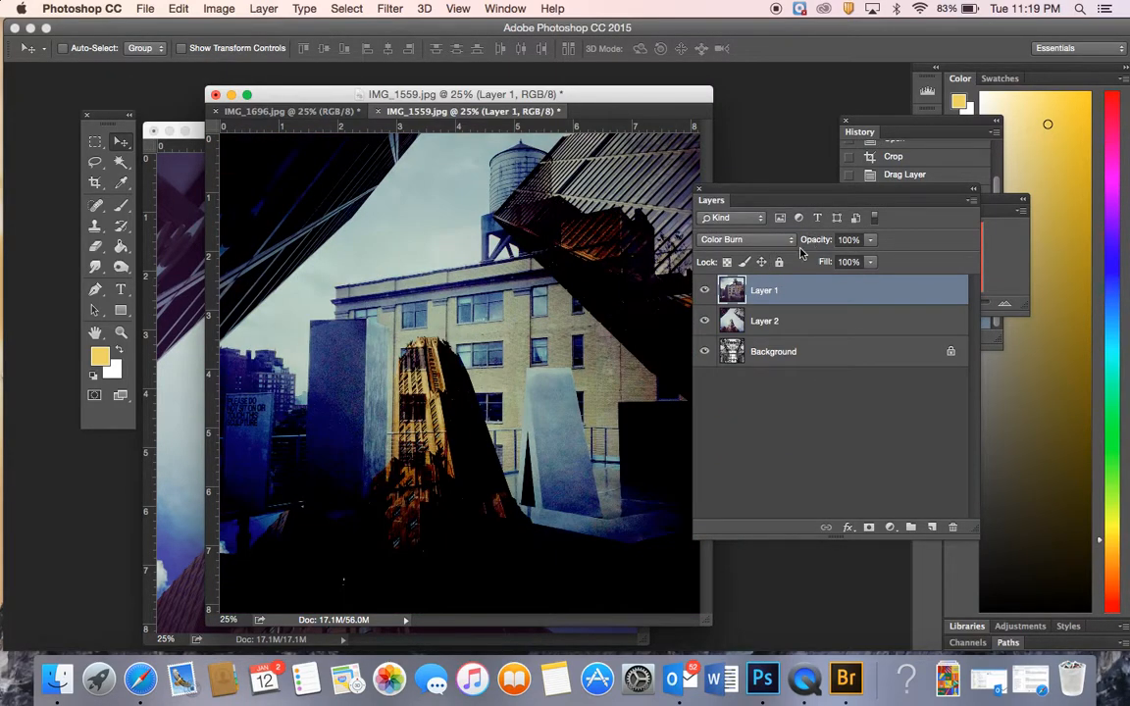
{"action": "left_click", "coordinate": [786, 244]}
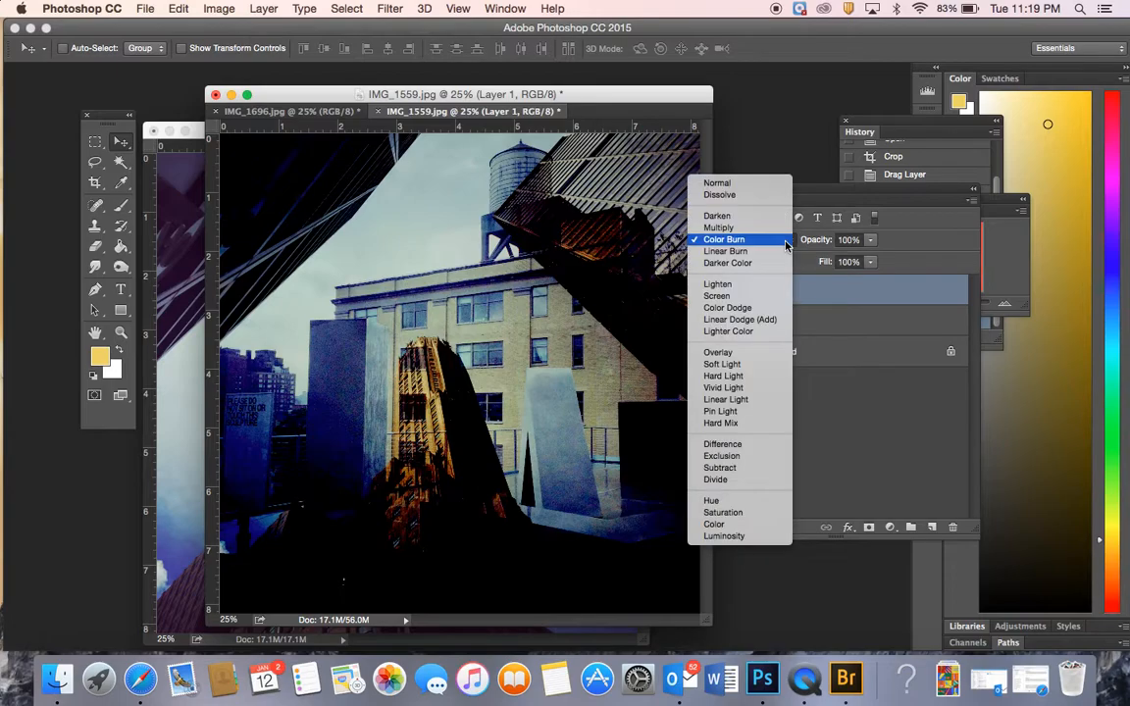
{"action": "left_click", "coordinate": [761, 296]}
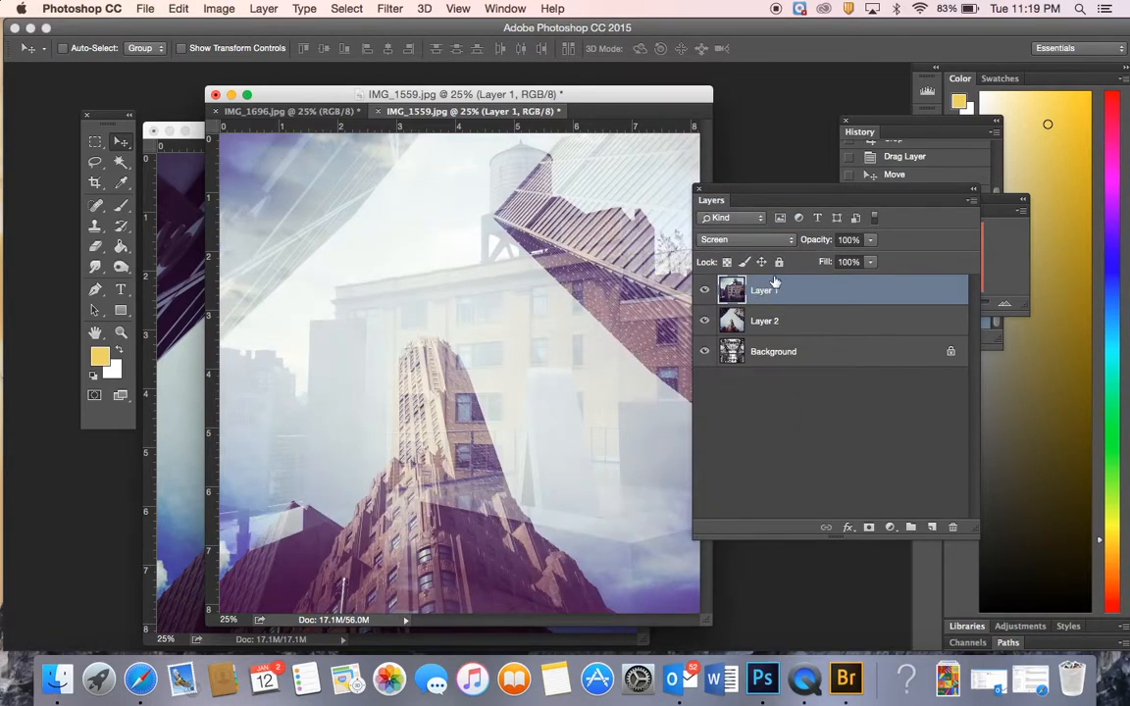
Move Layer 2 above Layer 1 and try the Screen and Vivid Light blending modes on it
{"action": "left_click_drag", "start_coordinate": [768, 320], "coordinate": [770, 286]}
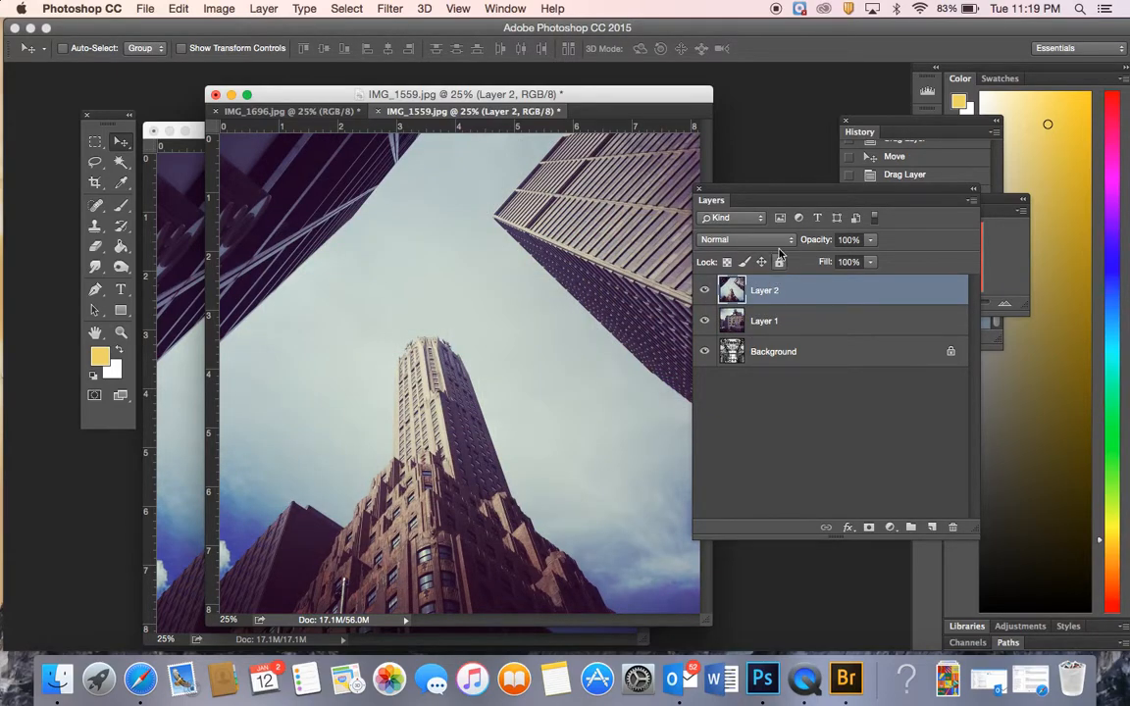
{"action": "left_click", "coordinate": [726, 239]}
{"action": "left_click", "coordinate": [747, 355]}
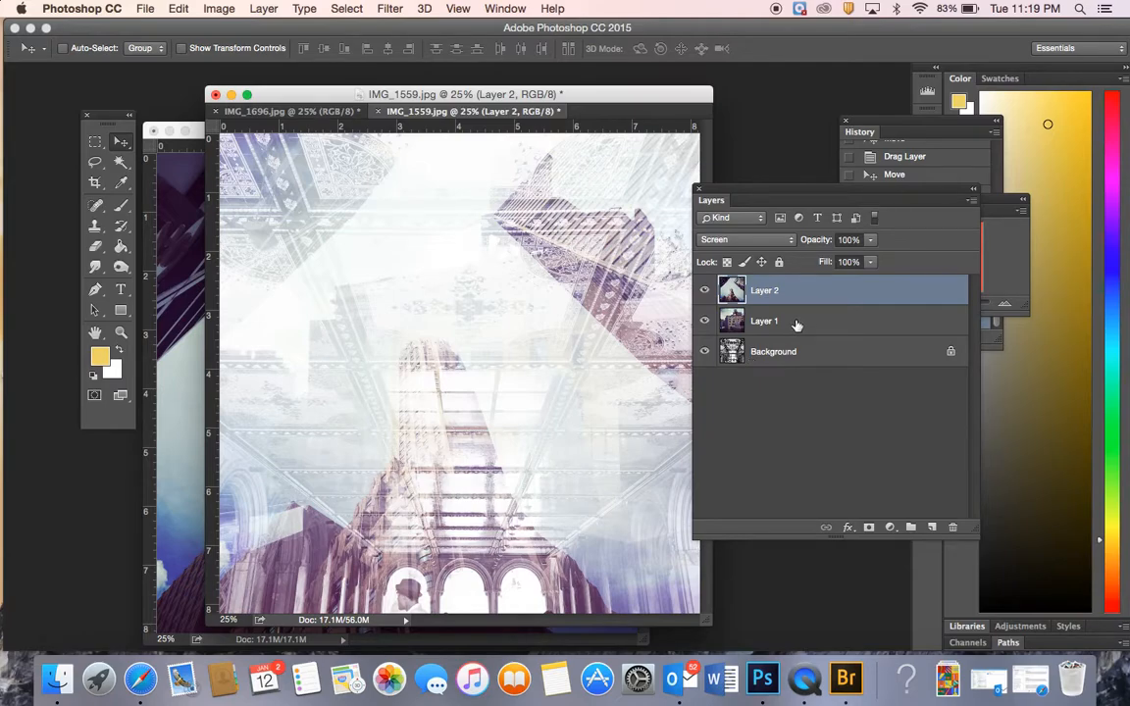
{"action": "left_click", "coordinate": [793, 243]}
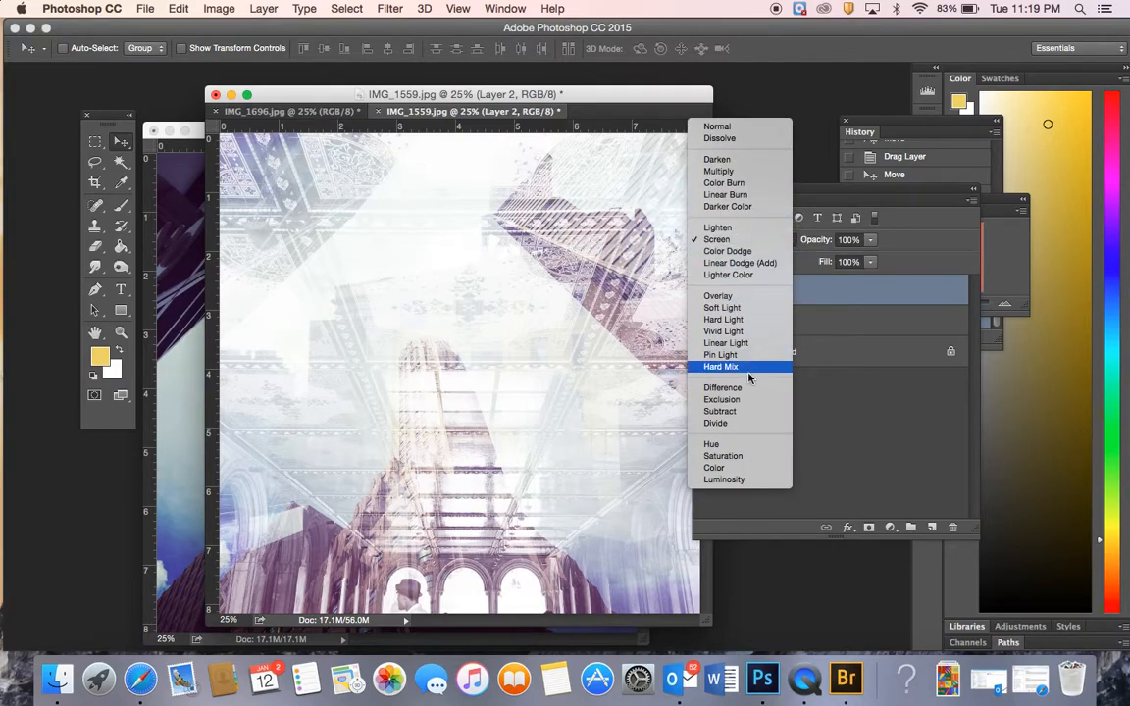
{"action": "left_click", "coordinate": [748, 333]}
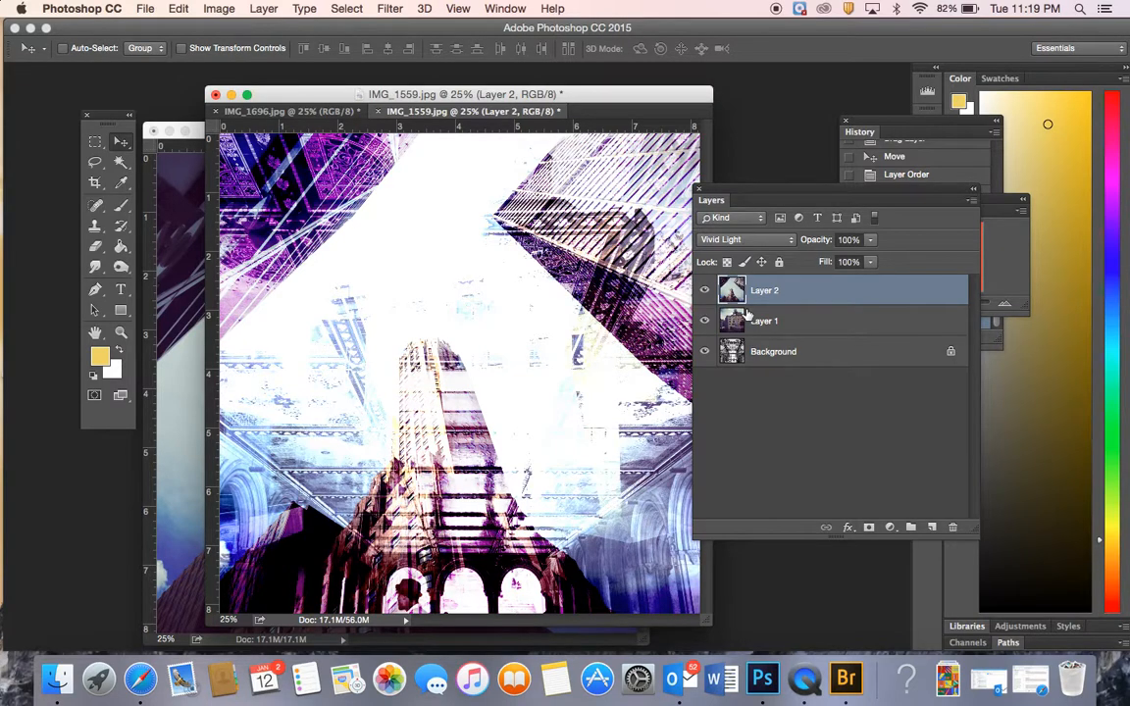
{"action": "left_click", "coordinate": [791, 244]}
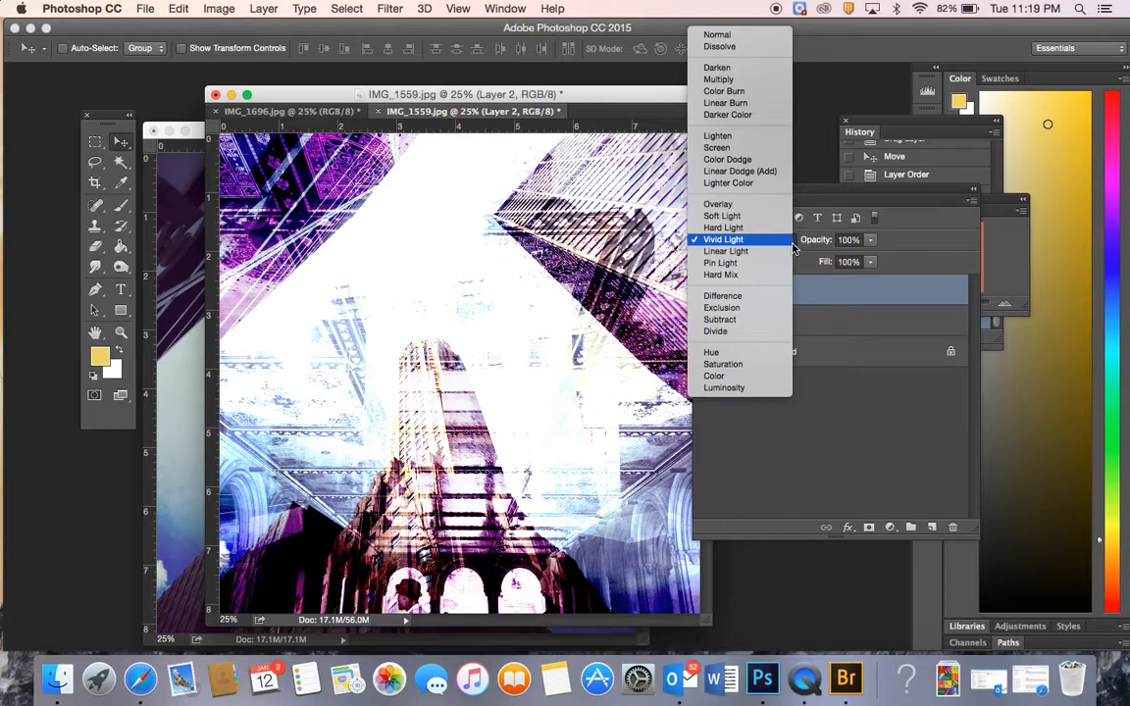
{"action": "left_click", "coordinate": [883, 158]}
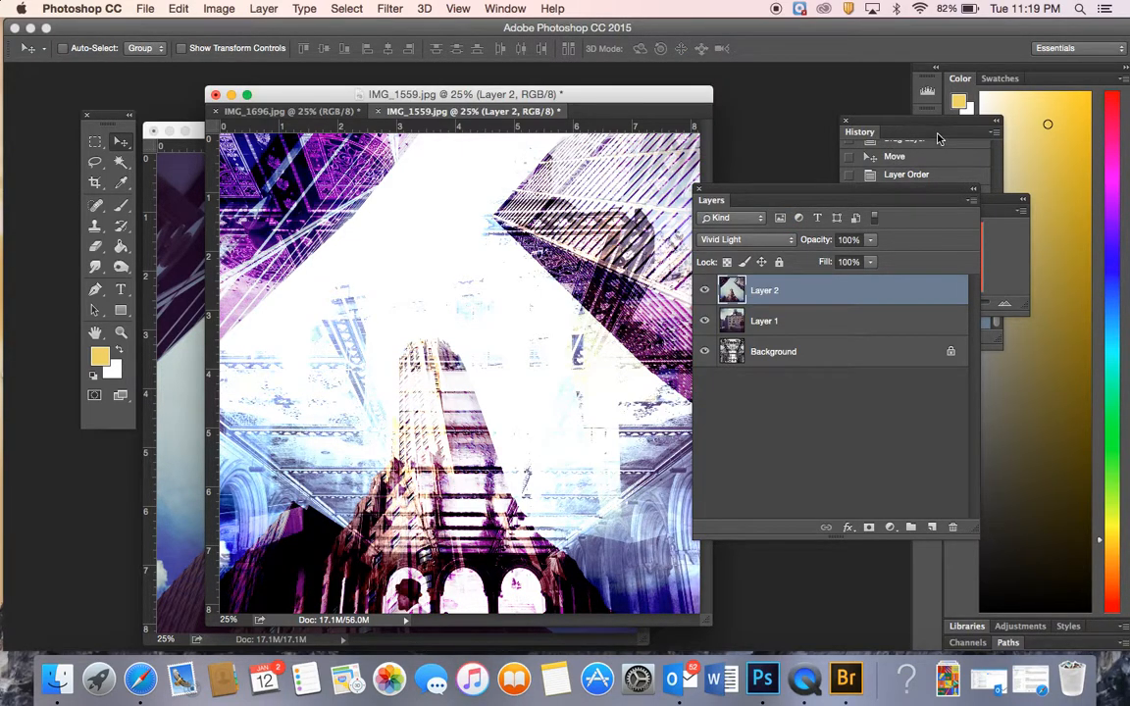
Bring the History panel into full view and revert IMG_1559.jpg to its opening snapshot
{"action": "left_click_drag", "start_coordinate": [941, 124], "coordinate": [901, 114]}
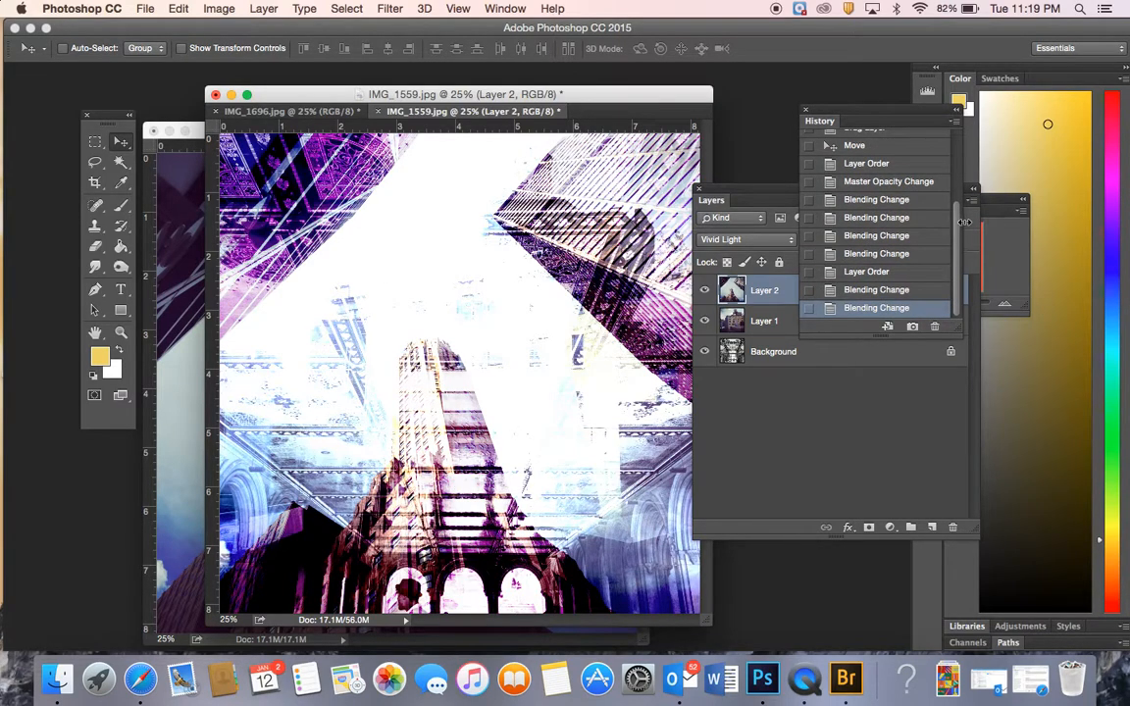
{"action": "left_click_drag", "start_coordinate": [956, 225], "coordinate": [950, 133]}
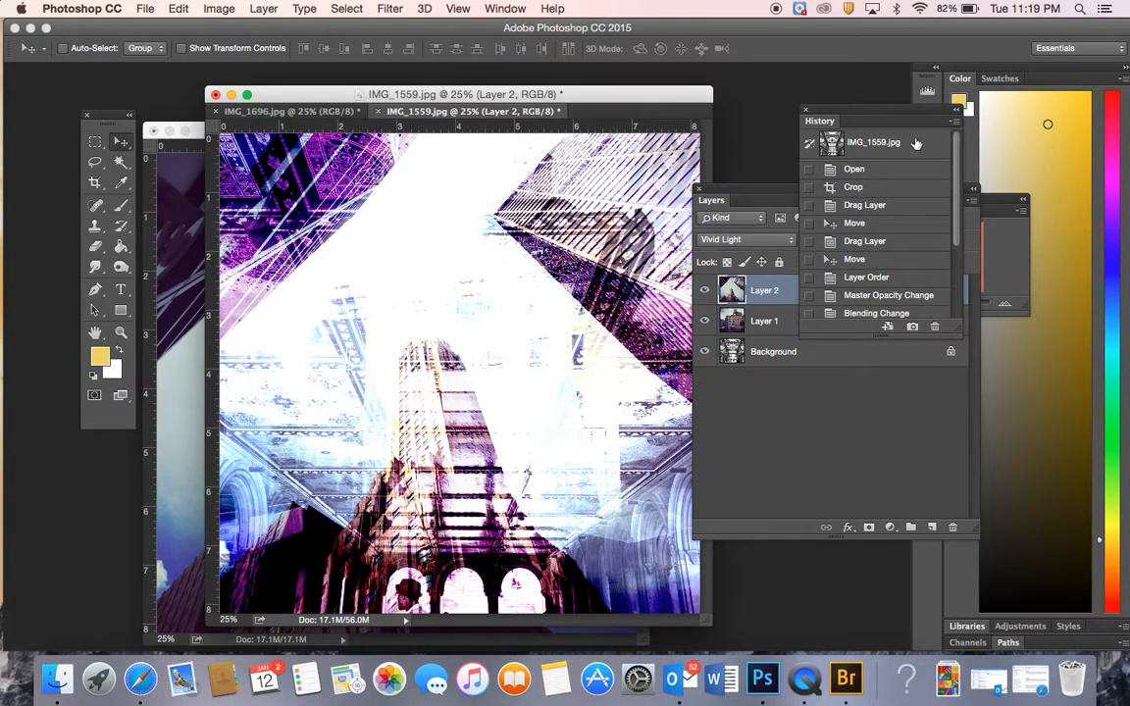
{"action": "left_click", "coordinate": [907, 147]}
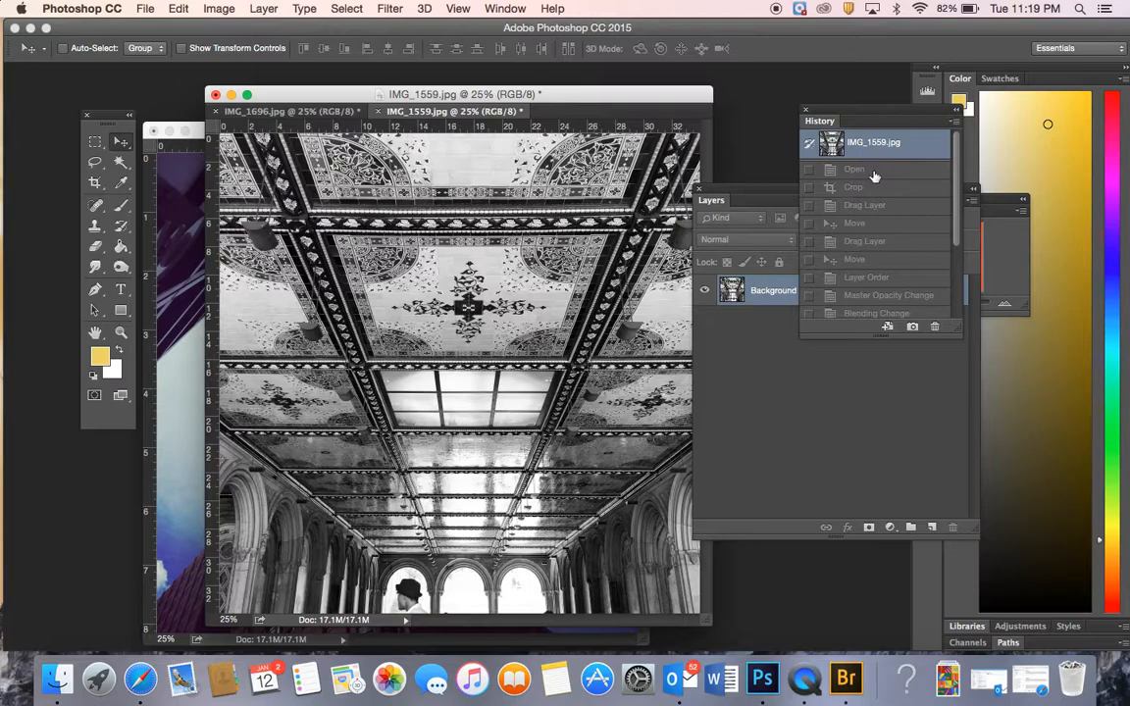
Arrange the document windows side by side and select the upper-right building in IMG_1531.jpg with the Quick Selection tool
{"action": "left_click_drag", "start_coordinate": [555, 95], "coordinate": [754, 109]}
{"action": "left_click_drag", "start_coordinate": [289, 120], "coordinate": [222, 101]}
{"action": "left_click_drag", "start_coordinate": [119, 162], "coordinate": [171, 160]}
{"action": "mouse_move", "coordinate": [352, 192]}
{"action": "left_mouse_down"}
{"action": "mouse_move", "coordinate": [390, 195]}
{"action": "mouse_move", "coordinate": [446, 227]}
{"action": "mouse_move", "coordinate": [481, 267]}
{"action": "mouse_move", "coordinate": [422, 250]}
{"action": "mouse_move", "coordinate": [439, 310]}
{"action": "mouse_move", "coordinate": [501, 298]}
{"action": "mouse_move", "coordinate": [461, 236]}
{"action": "mouse_move", "coordinate": [455, 171]}
{"action": "mouse_move", "coordinate": [465, 172]}
{"action": "mouse_move", "coordinate": [412, 142]}
{"action": "mouse_move", "coordinate": [382, 155]}
{"action": "mouse_move", "coordinate": [345, 122]}
{"action": "left_mouse_up"}
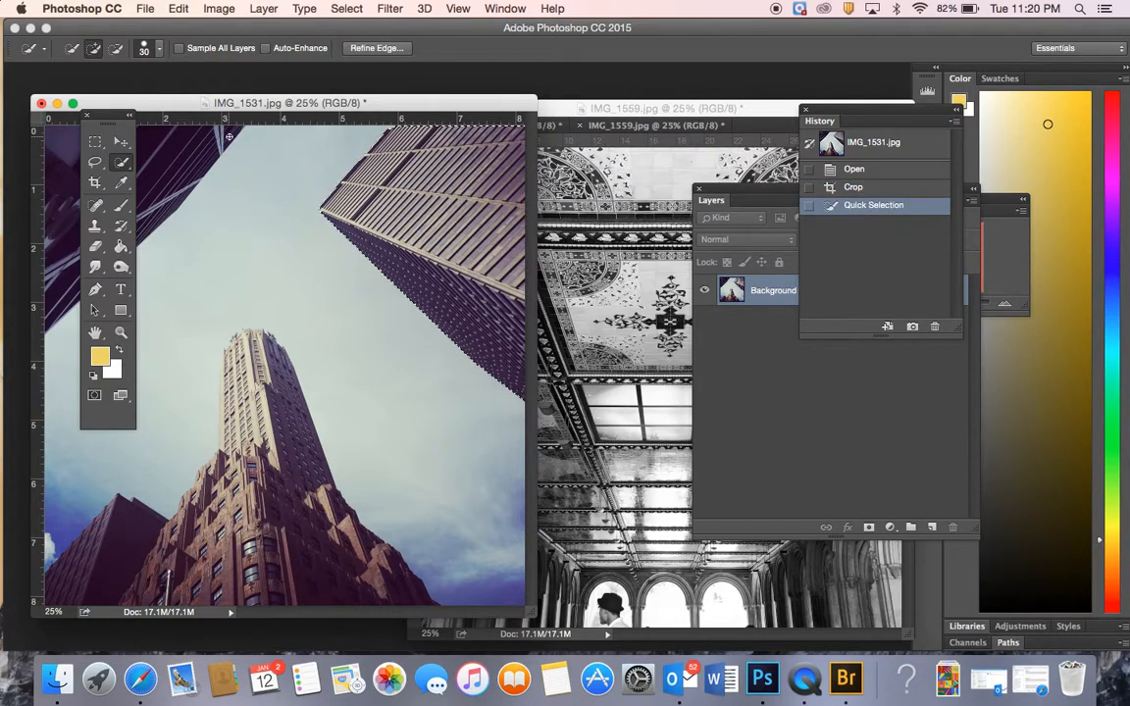
Copy the selected building into IMG_1559.jpg with the Move tool and position it against the image's right edge
{"action": "left_click", "coordinate": [121, 142]}
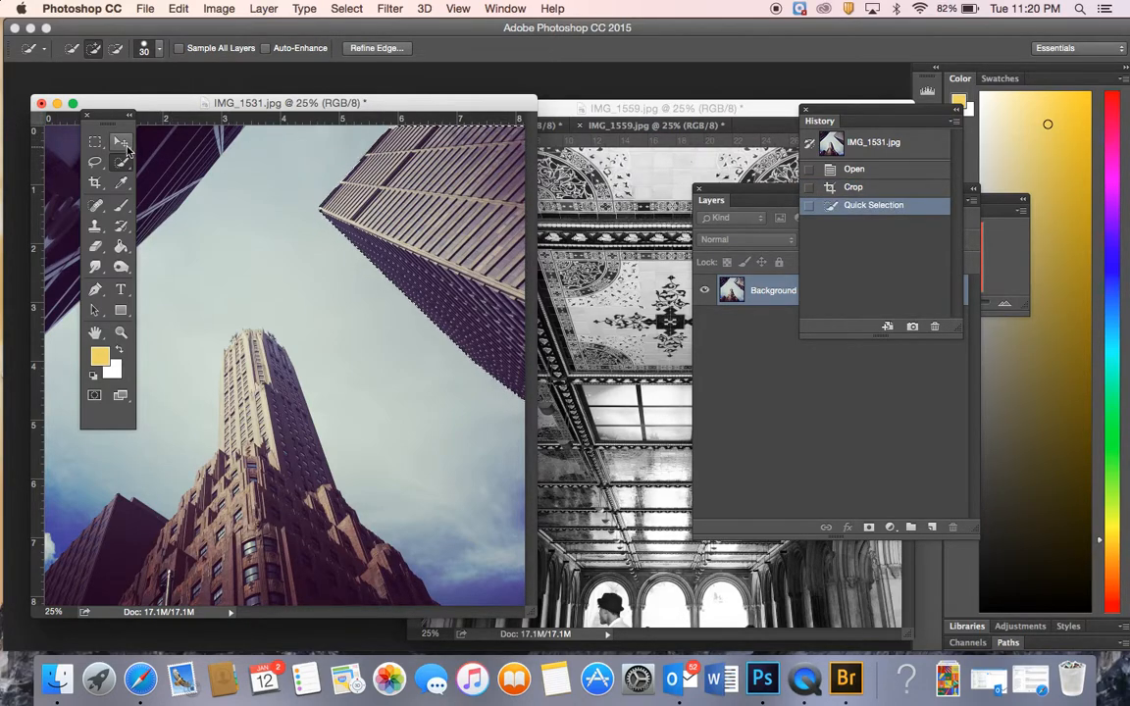
{"action": "left_click_drag", "start_coordinate": [464, 238], "coordinate": [642, 210]}
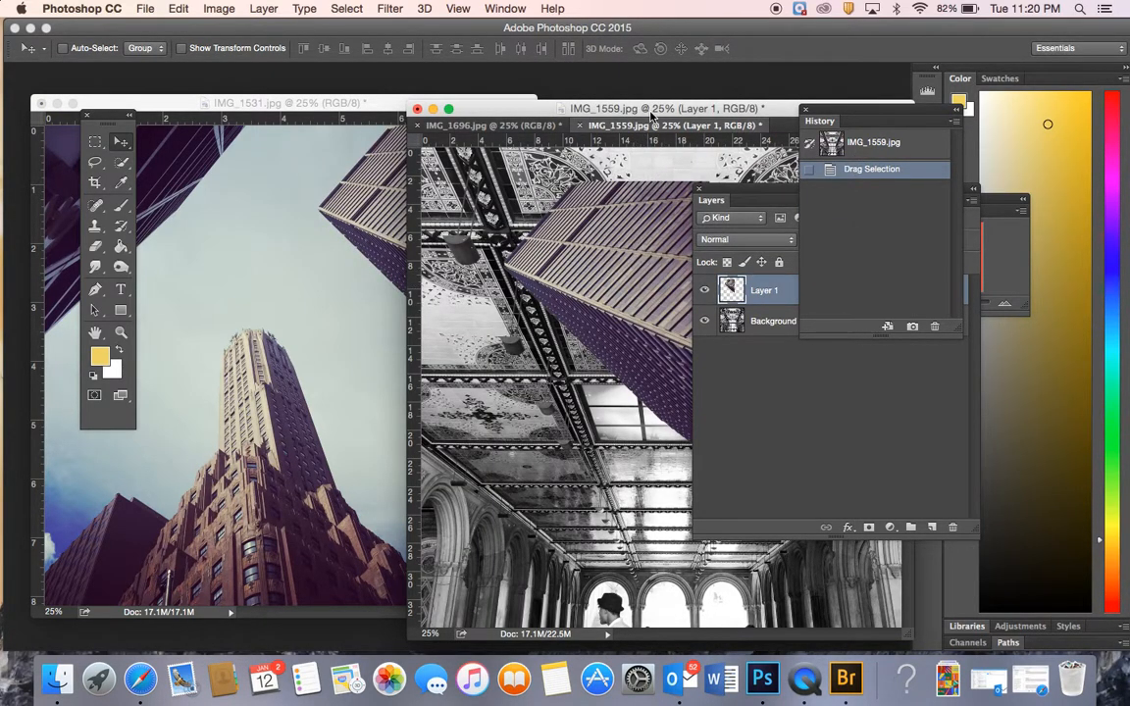
{"action": "left_click_drag", "start_coordinate": [668, 108], "coordinate": [422, 102]}
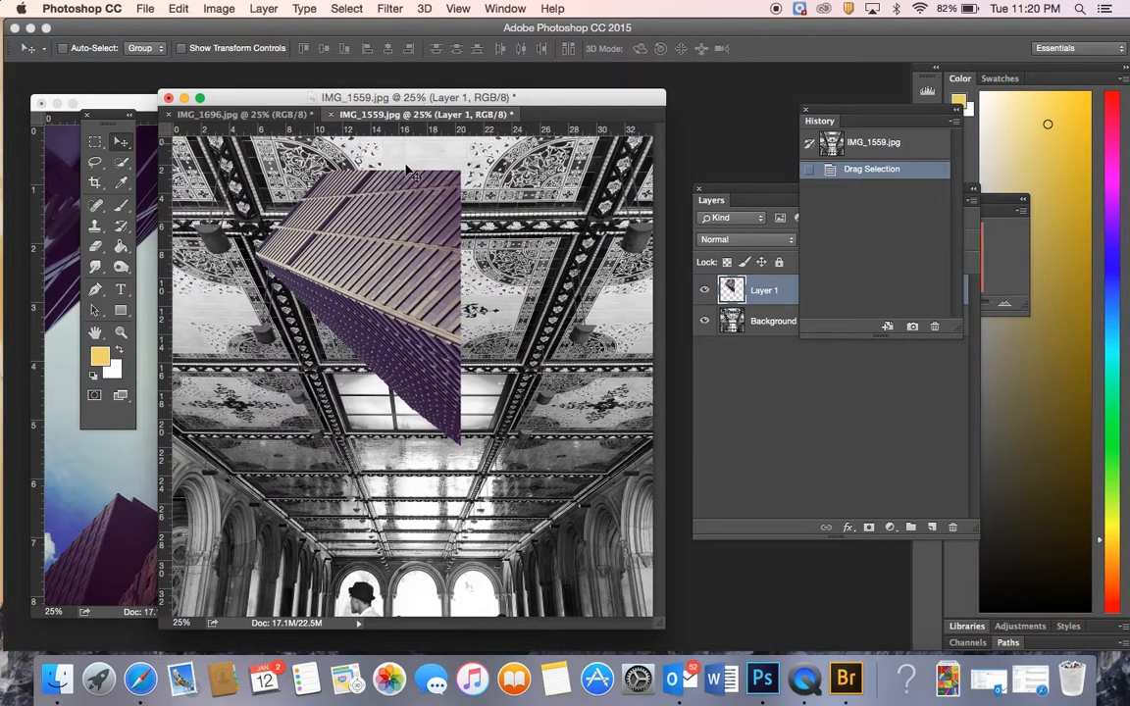
{"action": "left_click_drag", "start_coordinate": [402, 229], "coordinate": [623, 360]}
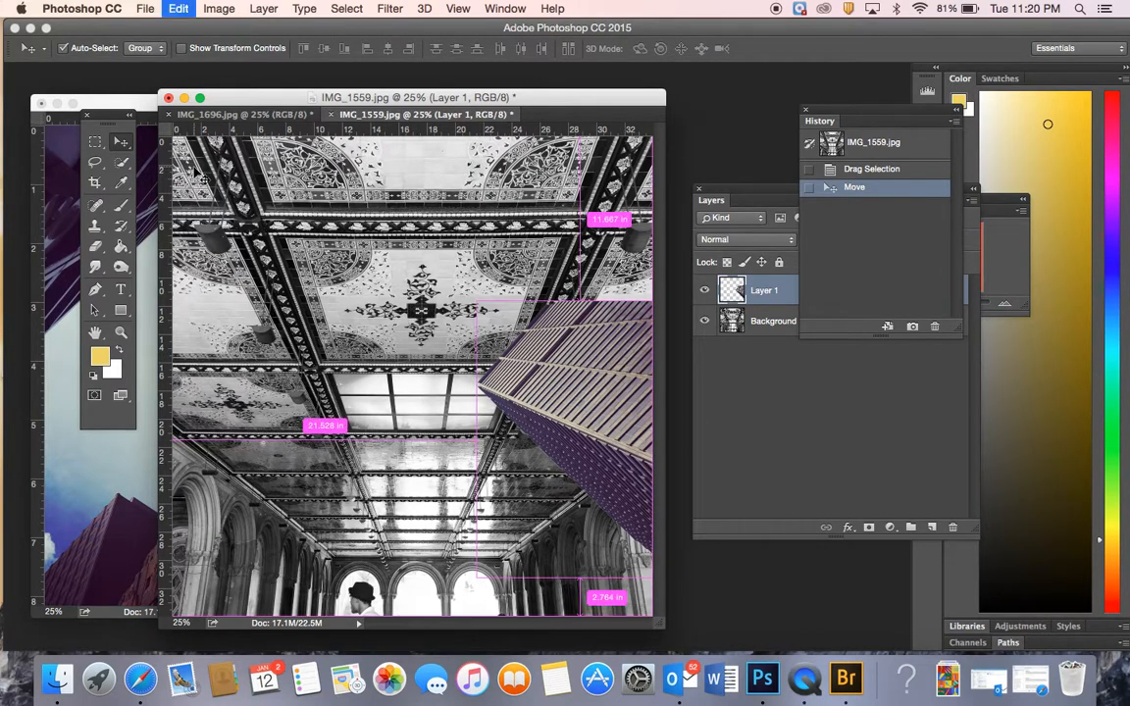
Enlarge the building on Layer 1 to about 148% and try Darken before setting its blending mode to Color Burn
{"action": "key", "text": "super+t"}
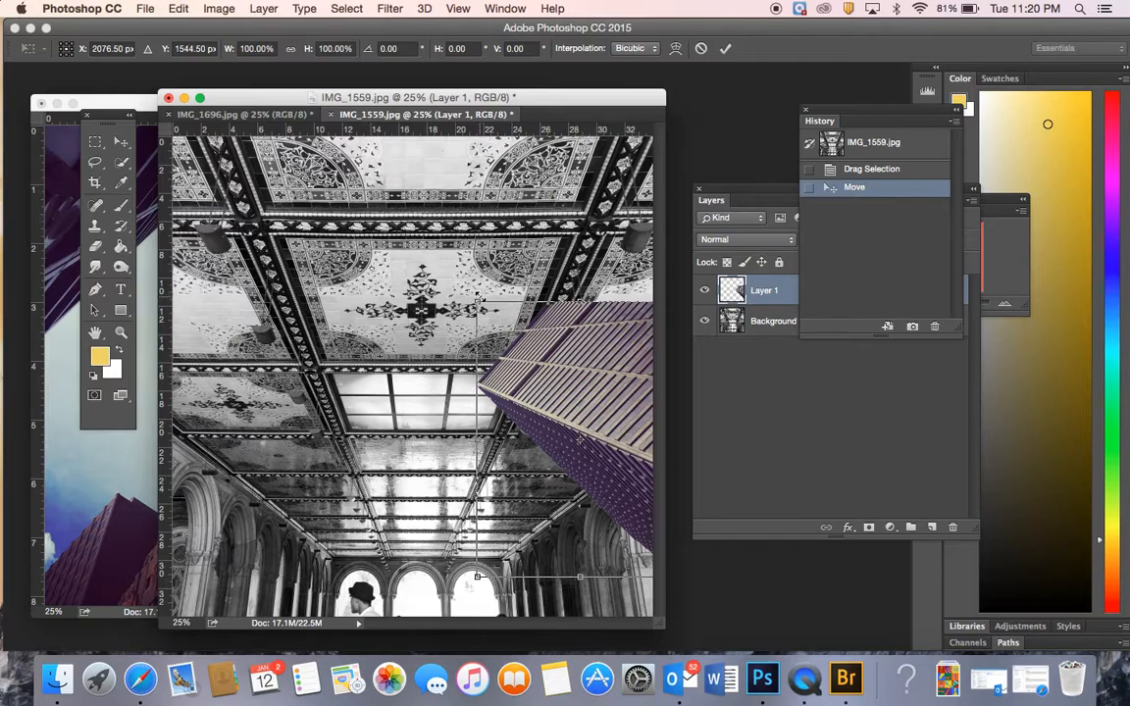
{"action": "left_click_drag", "start_coordinate": [477, 299], "coordinate": [377, 169]}
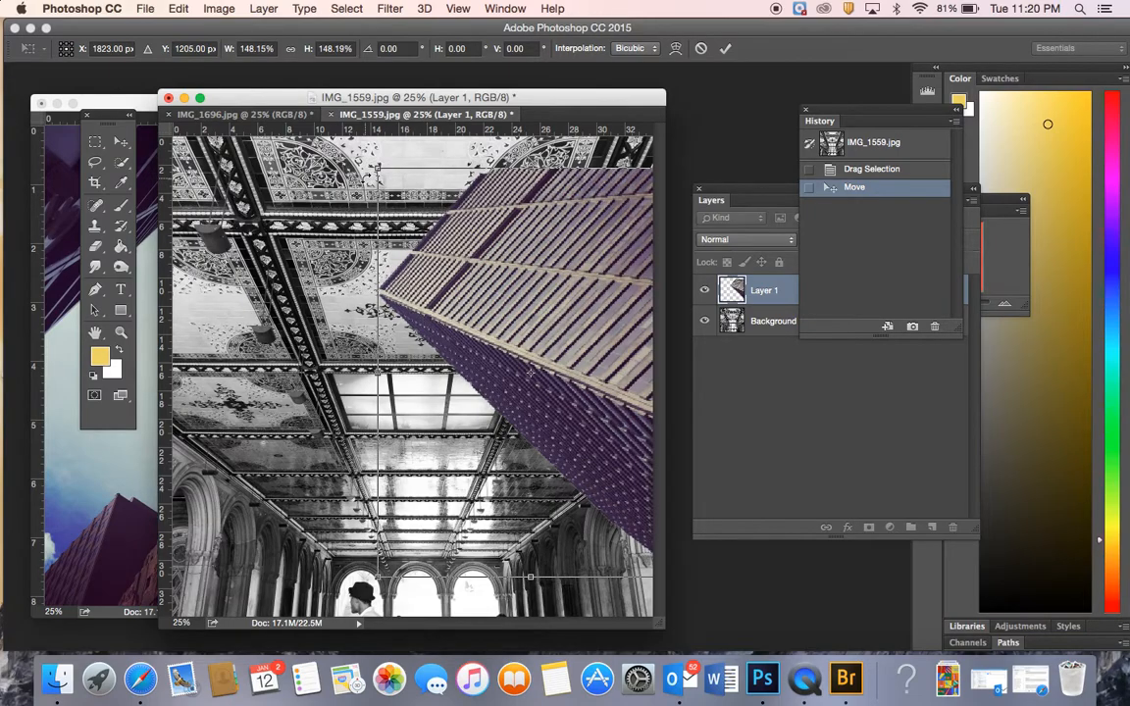
{"action": "left_click", "coordinate": [746, 194]}
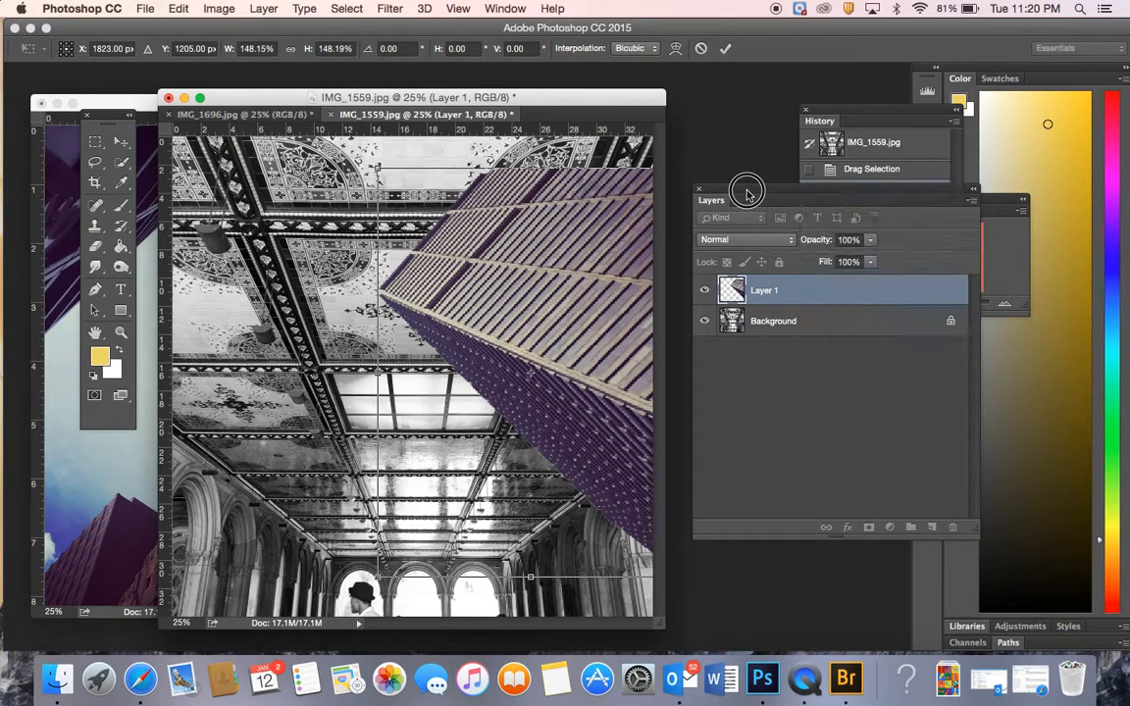
{"action": "left_click", "coordinate": [792, 242]}
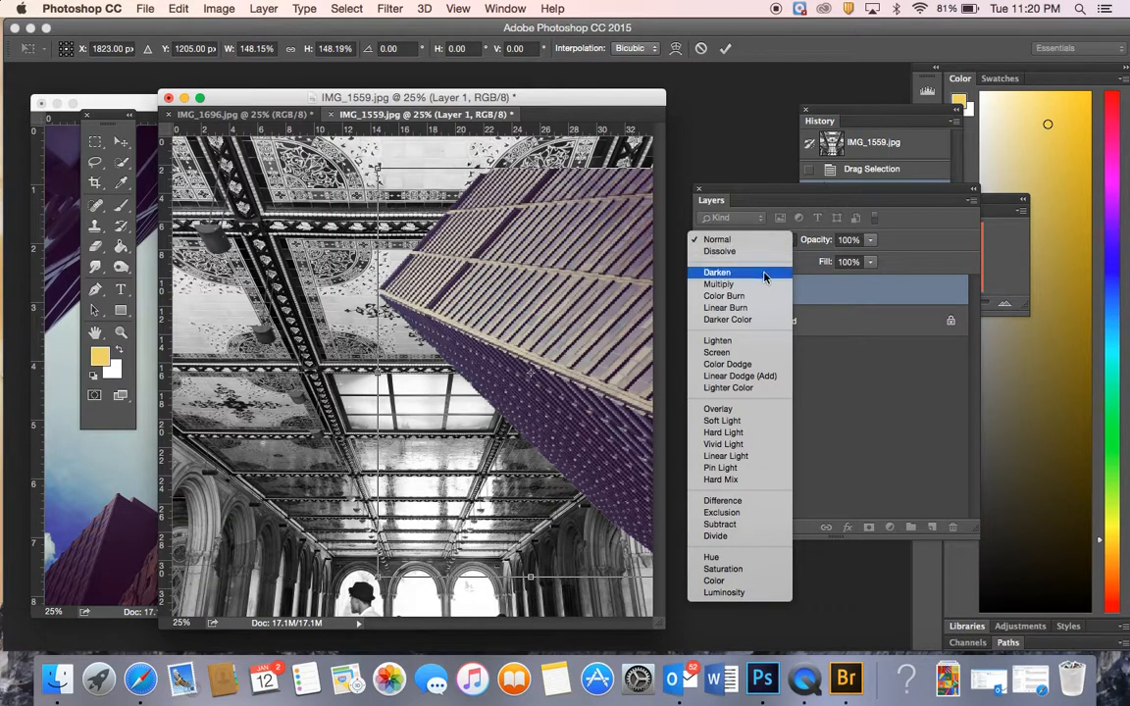
{"action": "left_click", "coordinate": [762, 275]}
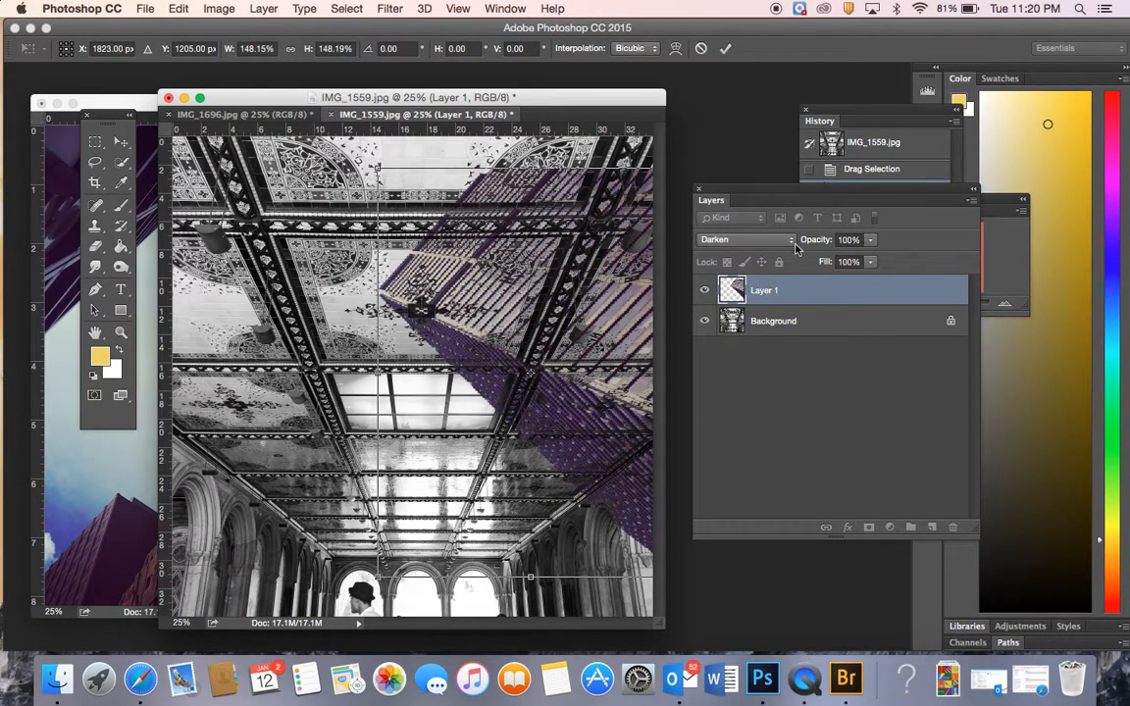
{"action": "left_click", "coordinate": [789, 239]}
{"action": "left_click", "coordinate": [766, 263]}
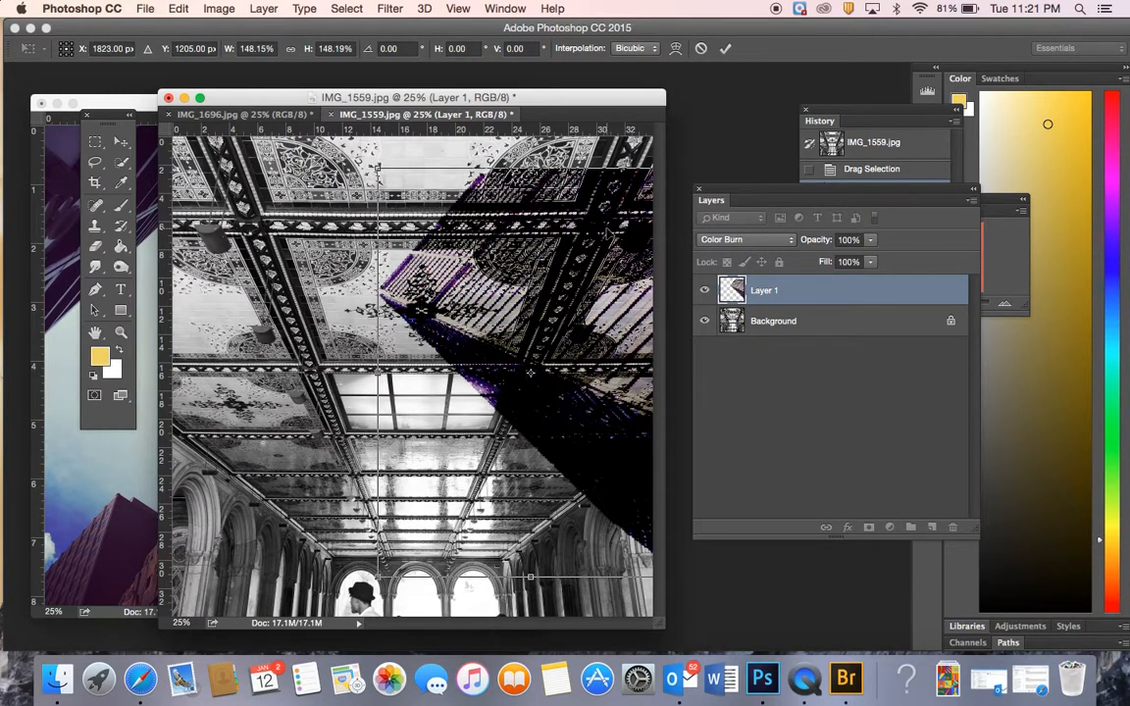
{"action": "key", "text": "Return"}
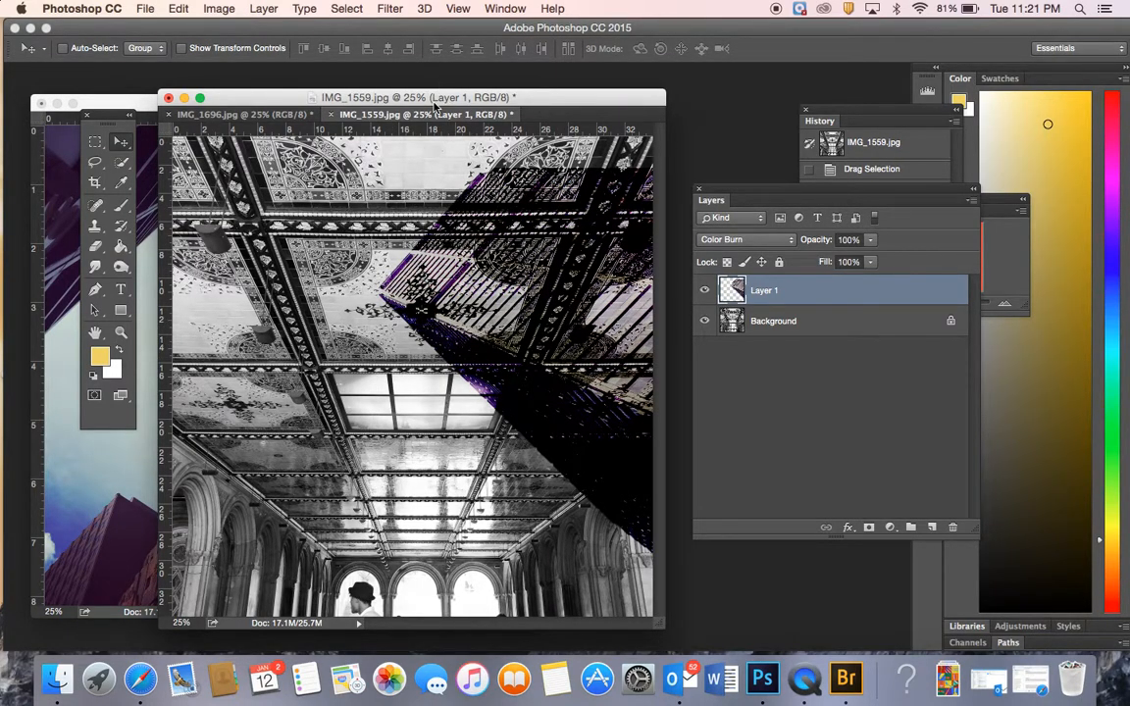
Duplicate the building layer and place the copy diagonally below the original, over the central skylight
{"action": "left_click_drag", "start_coordinate": [435, 101], "coordinate": [458, 99]}
{"action": "left_click_drag", "start_coordinate": [558, 101], "coordinate": [449, 89]}
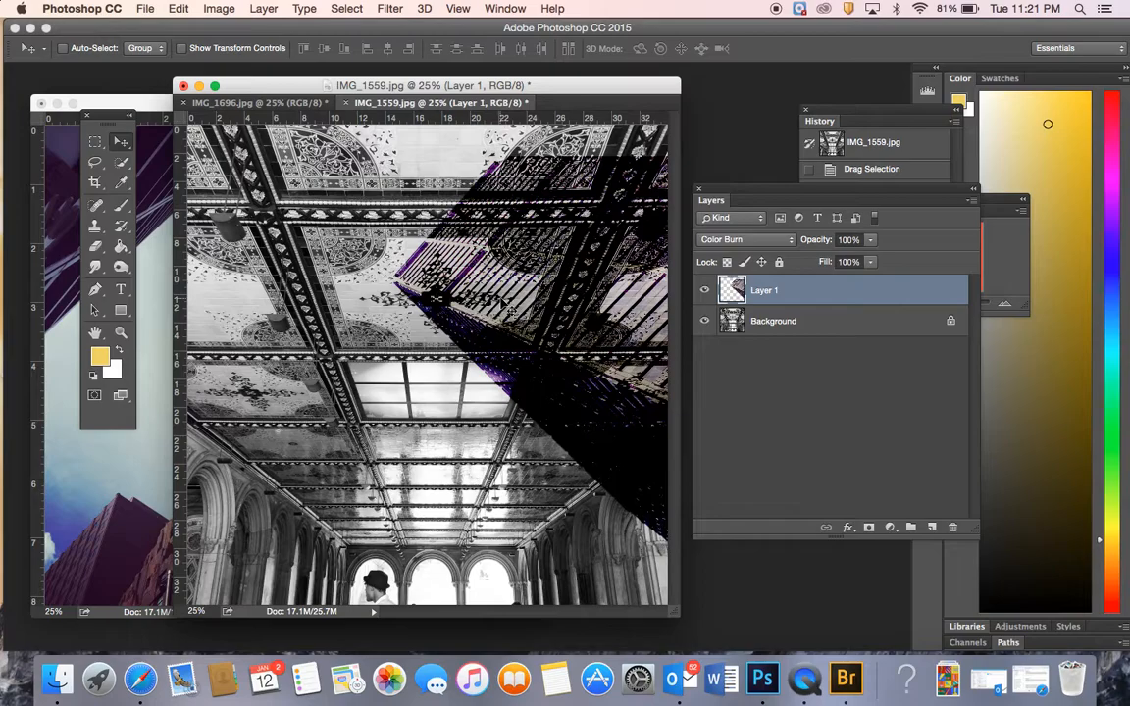
{"action": "left_click_drag", "start_coordinate": [477, 318], "coordinate": [347, 420]}
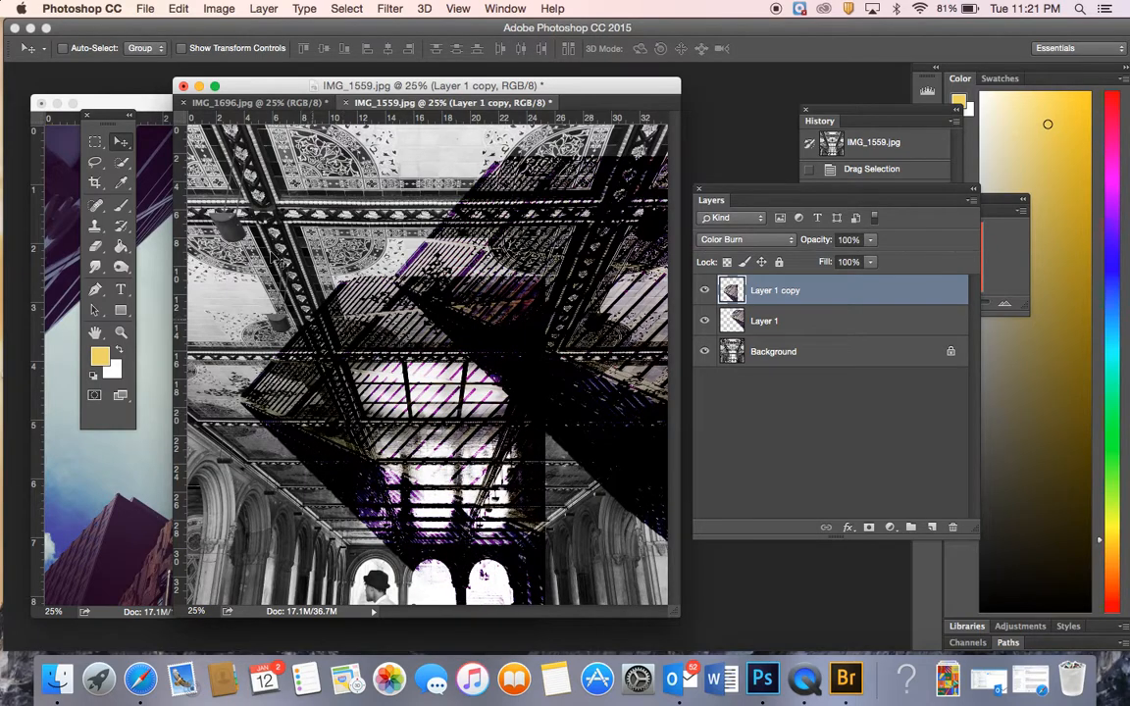
Flip the copied building vertically and move it up over the ceiling
{"action": "left_click", "coordinate": [181, 10]}
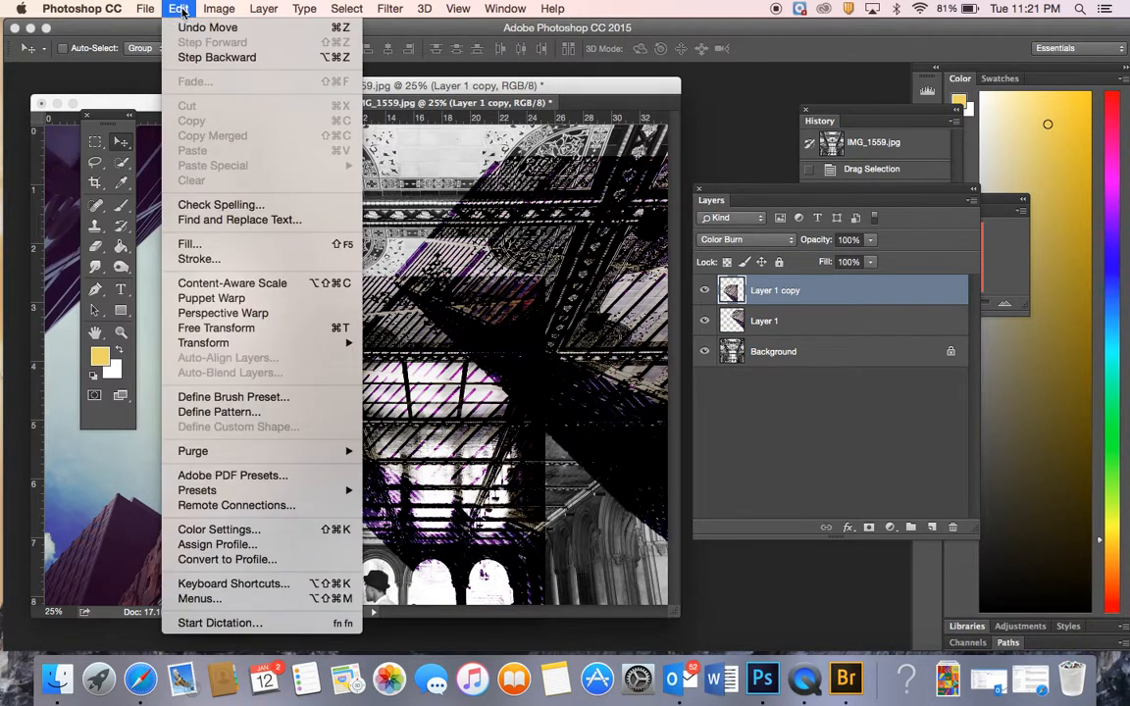
{"action": "mouse_move", "coordinate": [229, 345]}
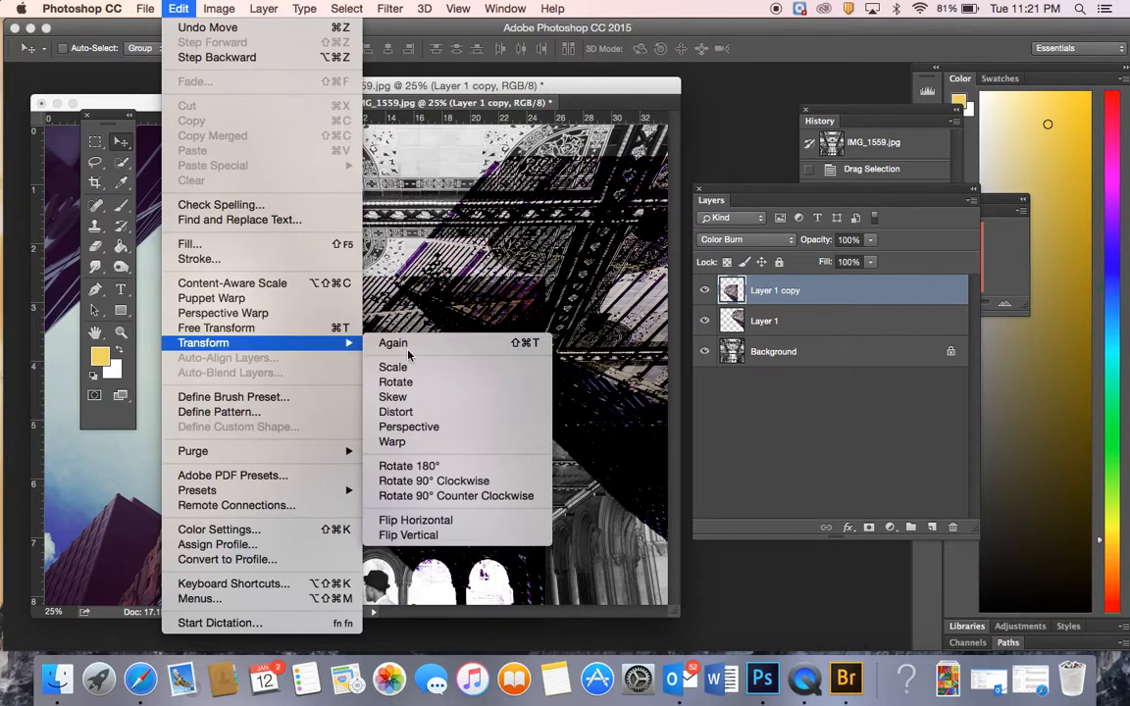
{"action": "left_click", "coordinate": [421, 535]}
{"action": "left_click_drag", "start_coordinate": [463, 479], "coordinate": [438, 338]}
Rotate the copied building to about -108.6° and move it into the upper-left corner of the photo
{"action": "key", "text": "ctrl+t"}
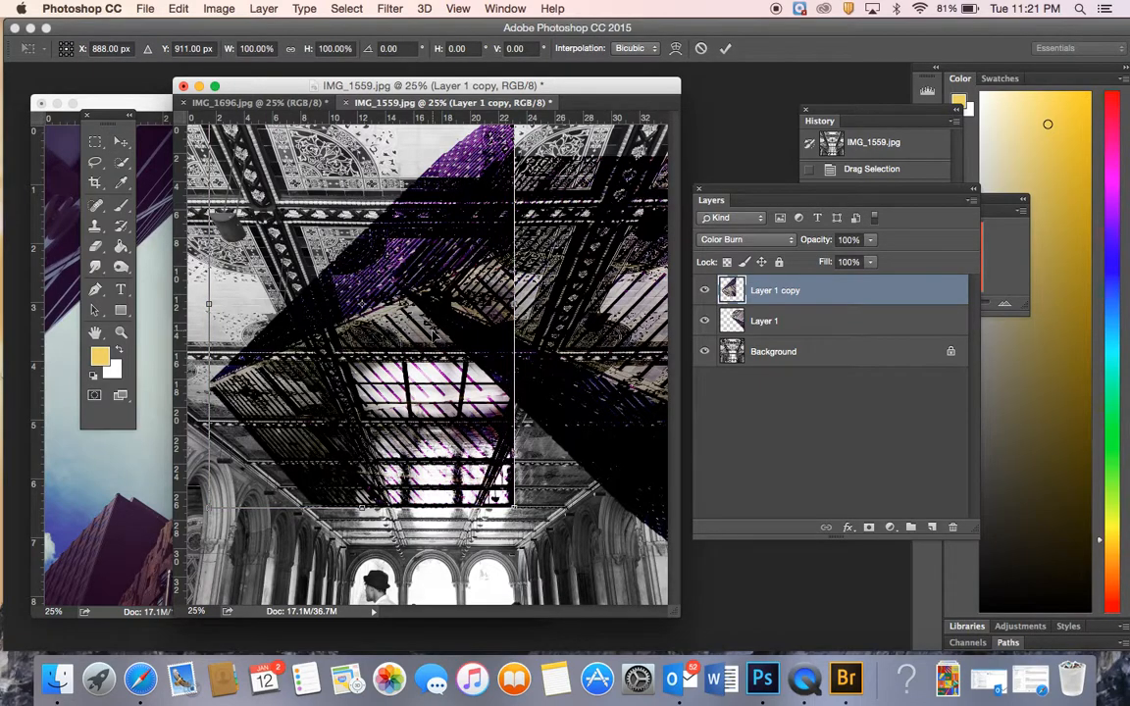
{"action": "left_click_drag", "start_coordinate": [585, 253], "coordinate": [490, 123]}
{"action": "left_click_drag", "start_coordinate": [628, 251], "coordinate": [572, 125]}
{"action": "left_click_drag", "start_coordinate": [427, 214], "coordinate": [334, 228]}
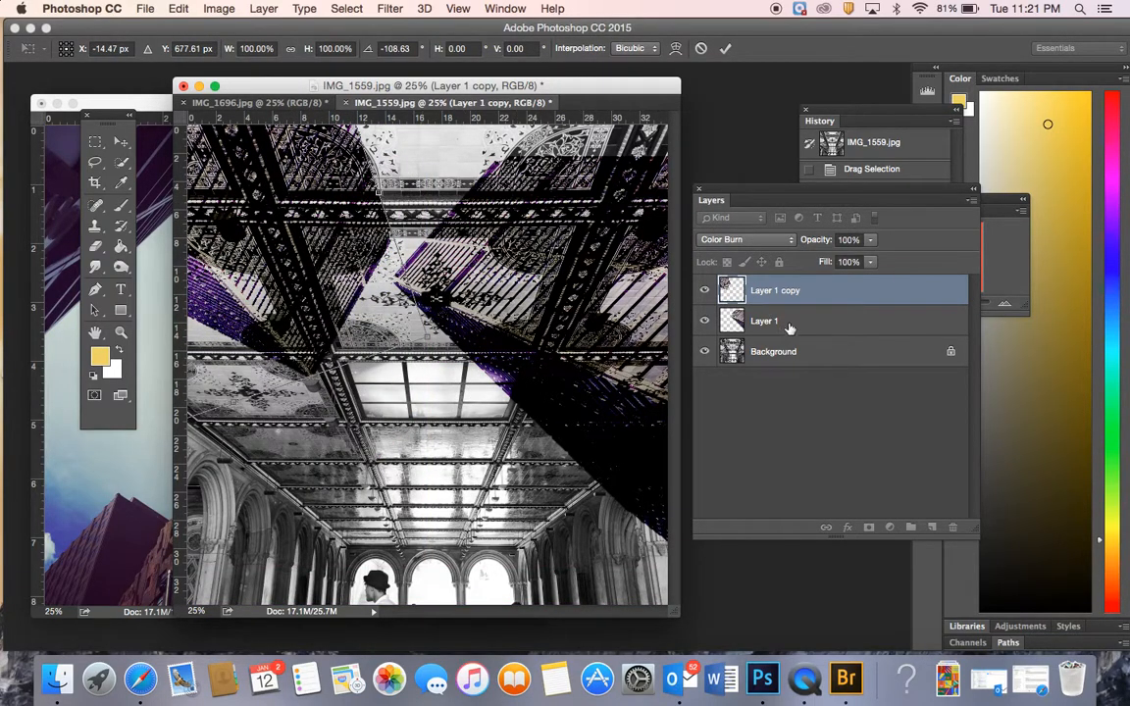
Try the Lighten, Overlay, Luminosity and Hue blending modes on Layer 1 copy and settle on Vivid Light
{"action": "left_click", "coordinate": [731, 239]}
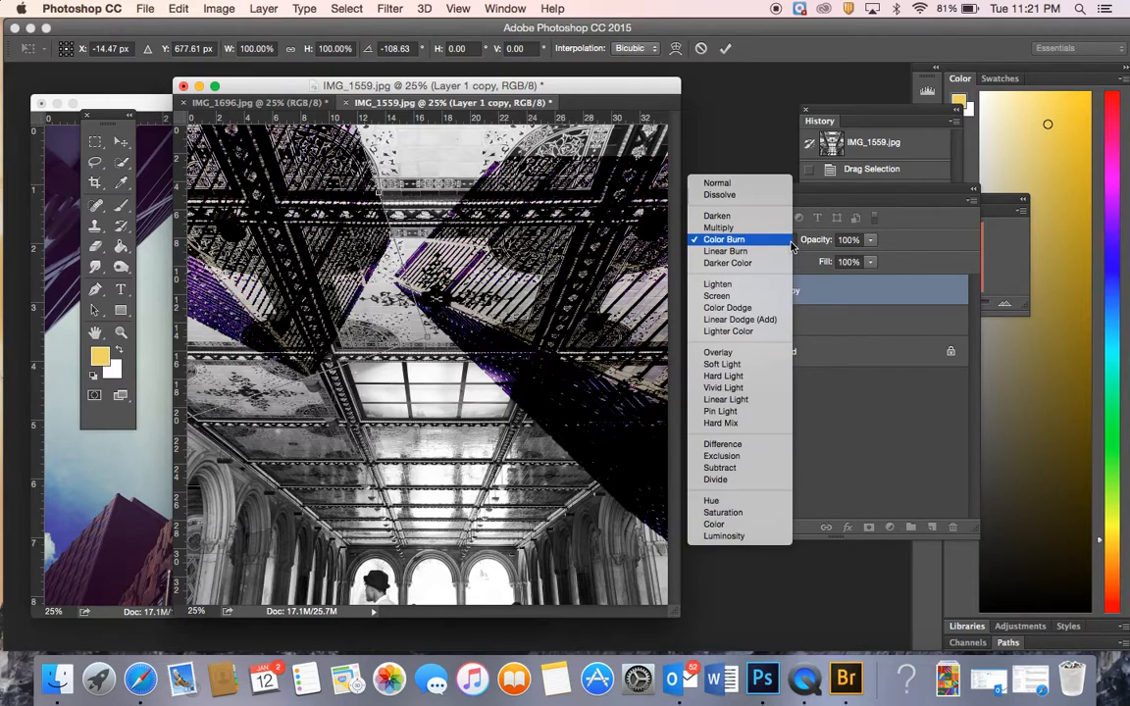
{"action": "left_click", "coordinate": [764, 284]}
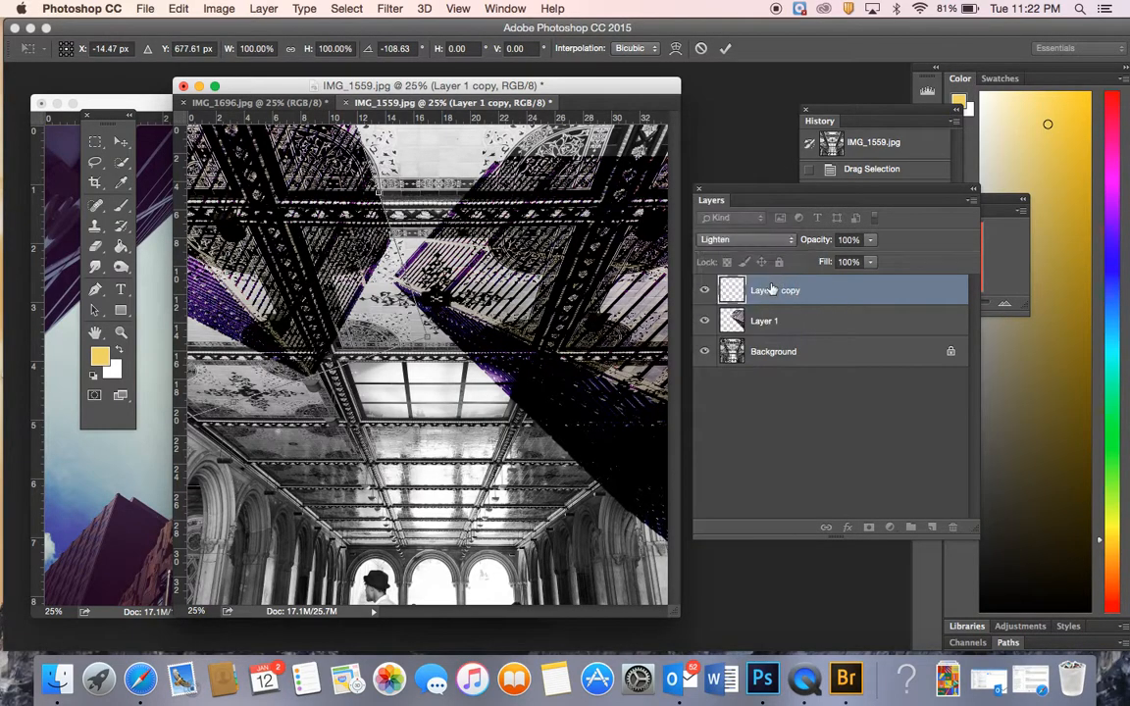
{"action": "left_click", "coordinate": [789, 241]}
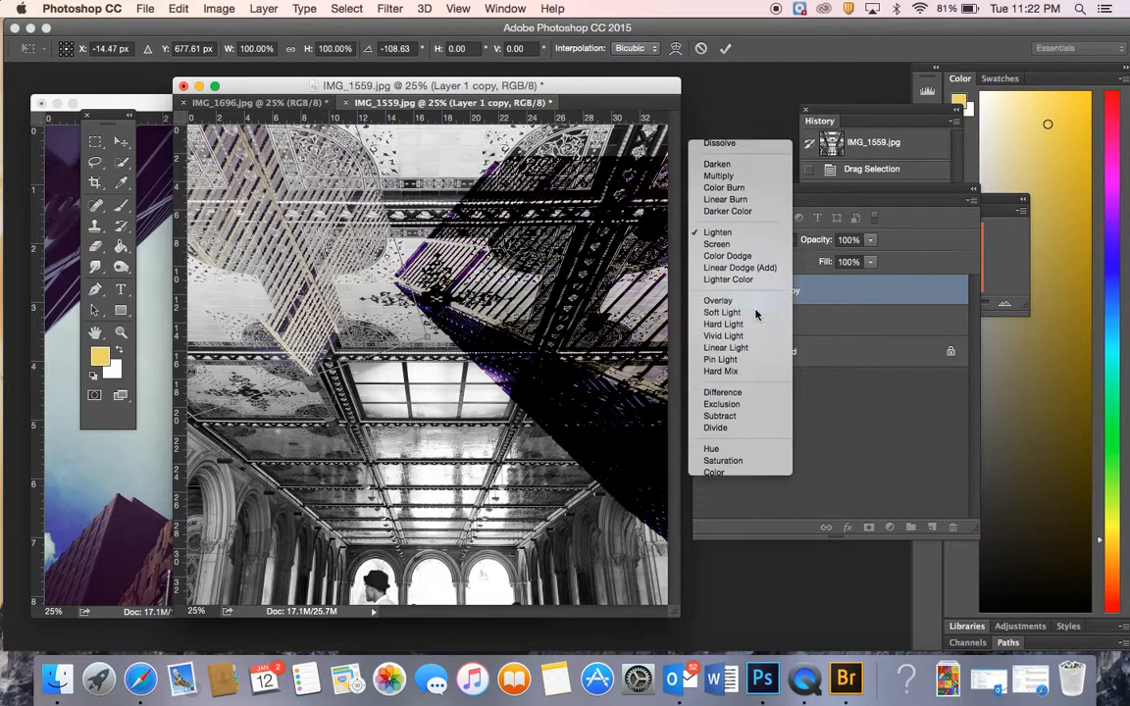
{"action": "left_click", "coordinate": [717, 305]}
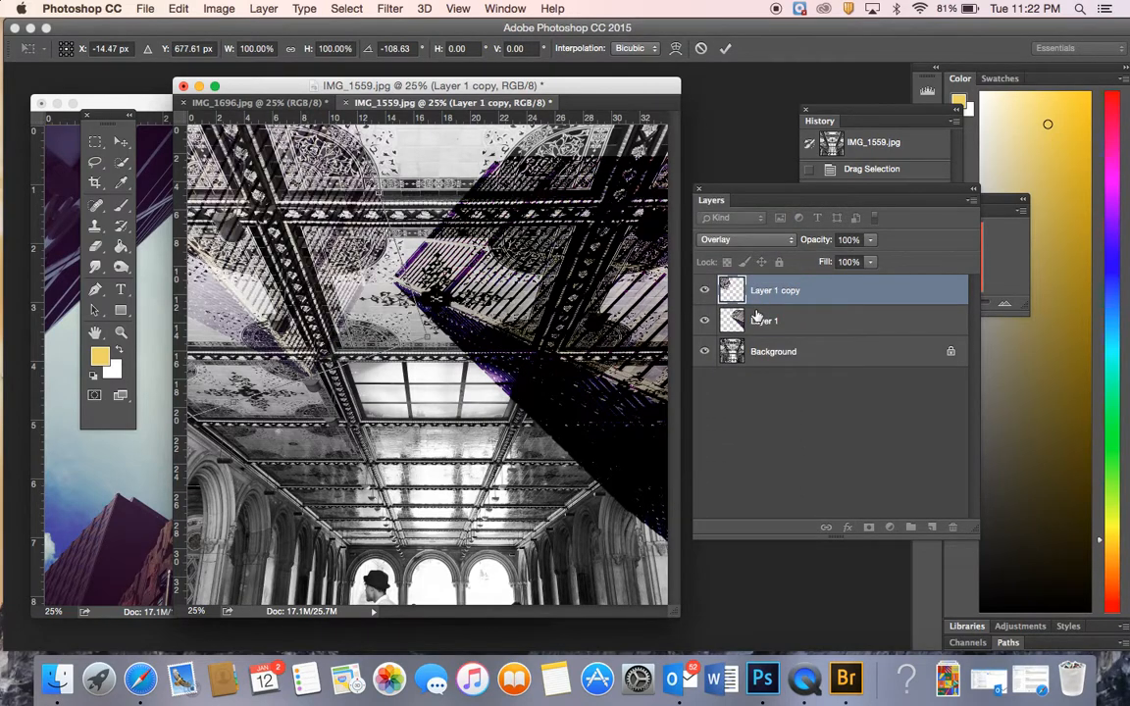
{"action": "left_click", "coordinate": [755, 240]}
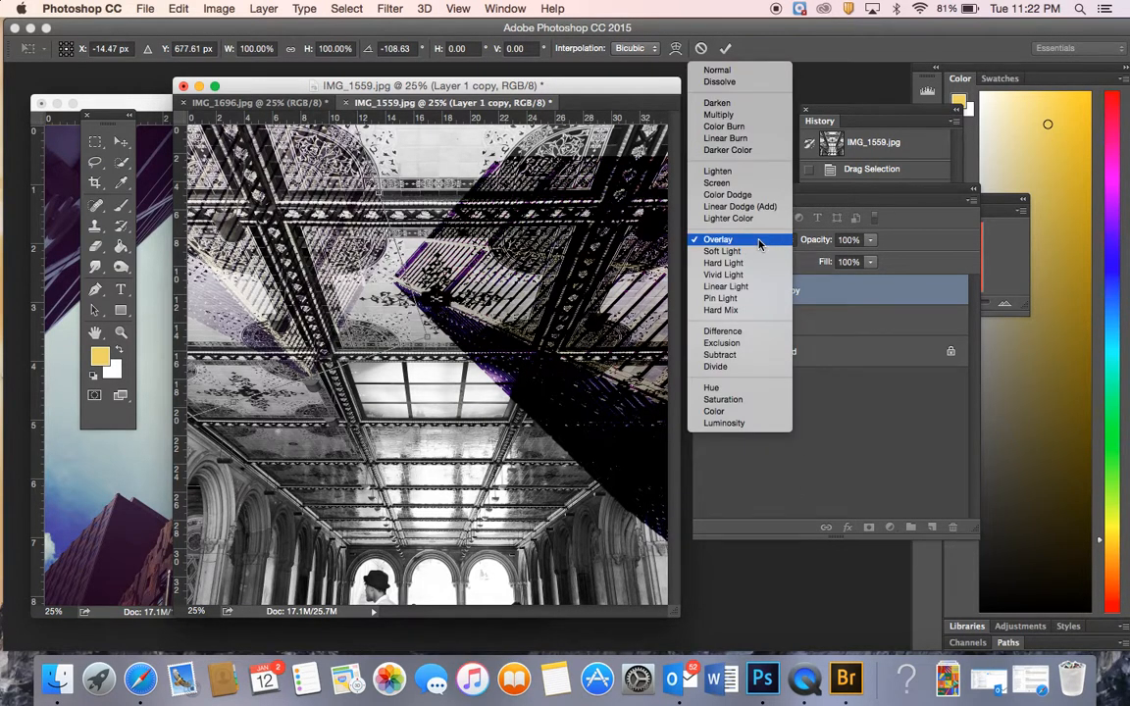
{"action": "left_click", "coordinate": [730, 423]}
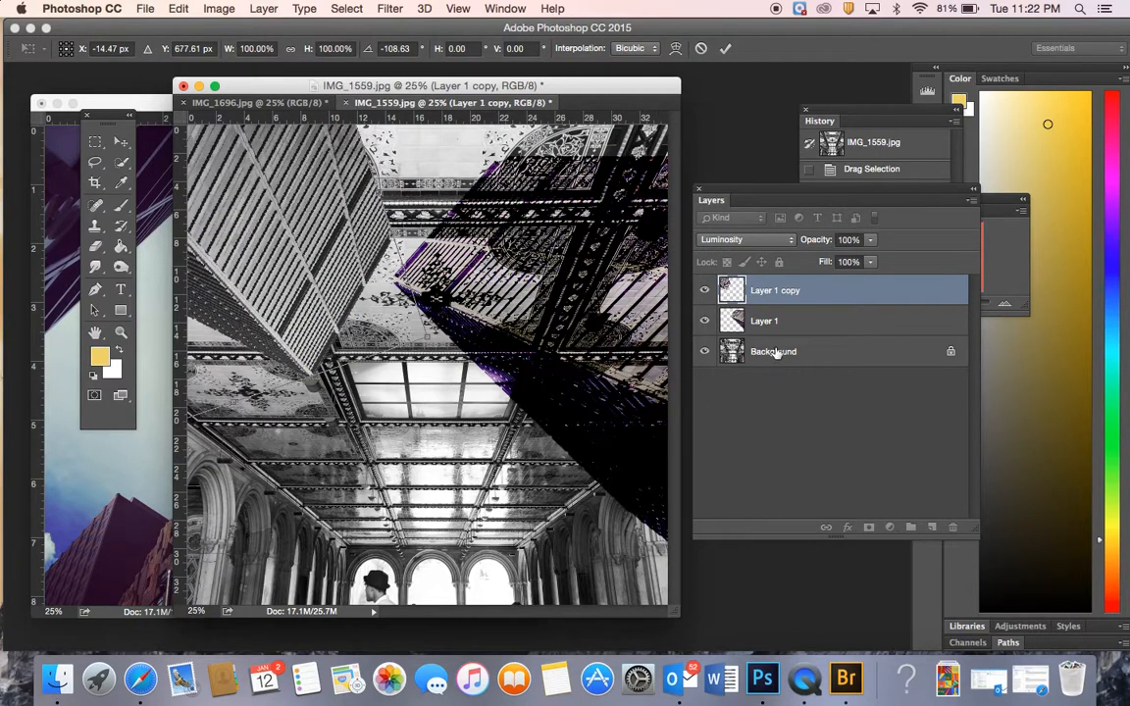
{"action": "left_click", "coordinate": [786, 243]}
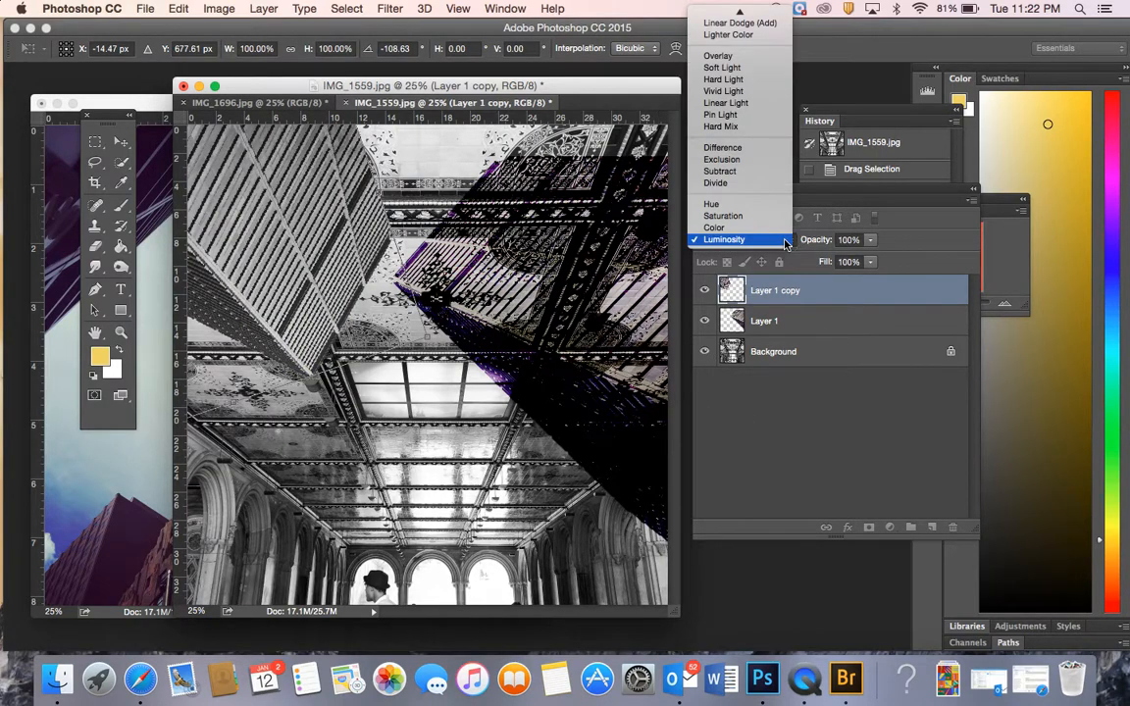
{"action": "left_click", "coordinate": [751, 203]}
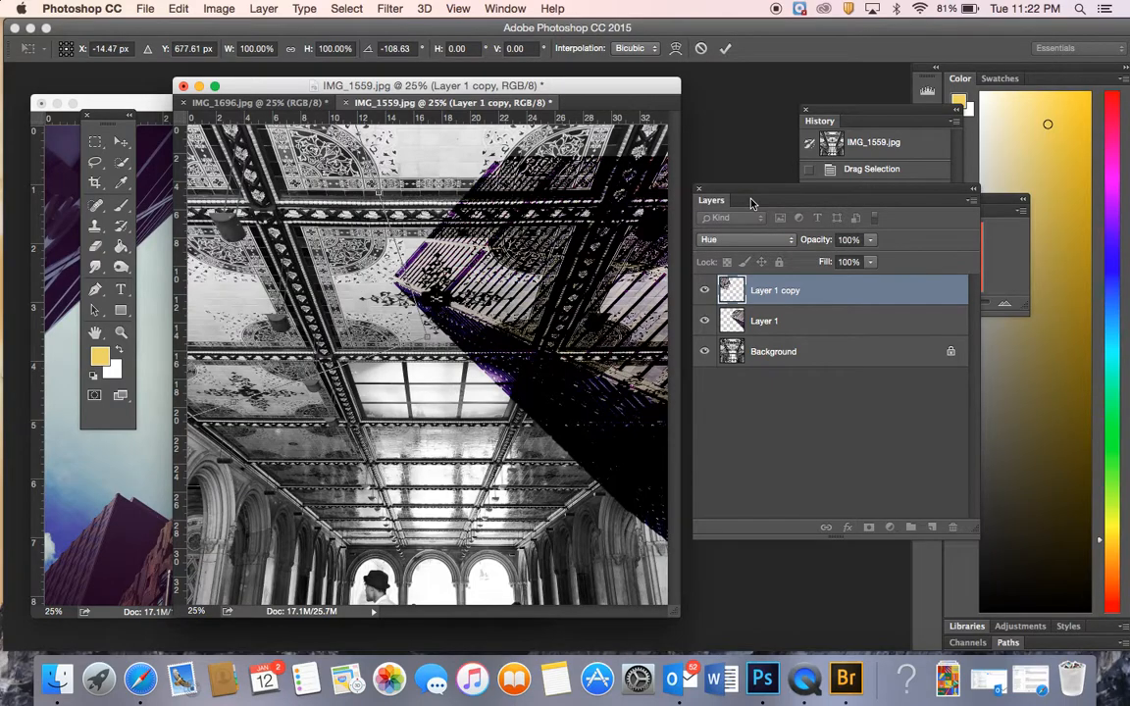
{"action": "left_click", "coordinate": [778, 241]}
{"action": "left_click", "coordinate": [764, 135]}
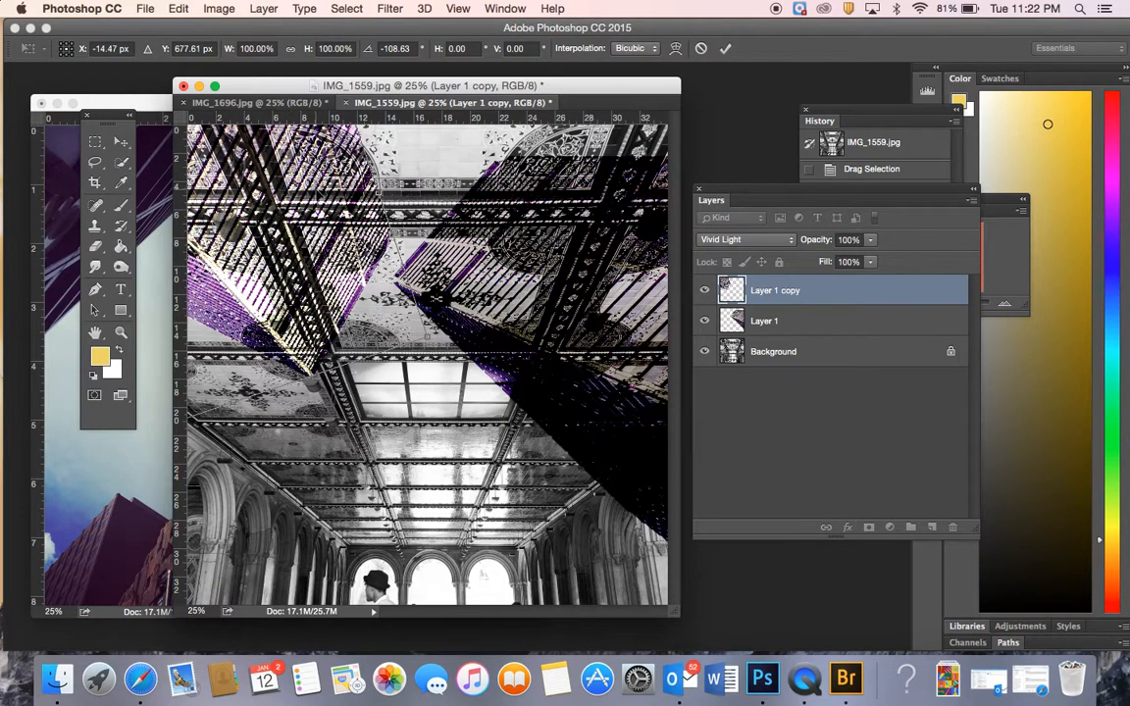
Shift the copied building slightly up and to the left over the ceiling and commit its transform
{"action": "left_click", "coordinate": [284, 171]}
{"action": "left_click_drag", "start_coordinate": [316, 190], "coordinate": [307, 160]}
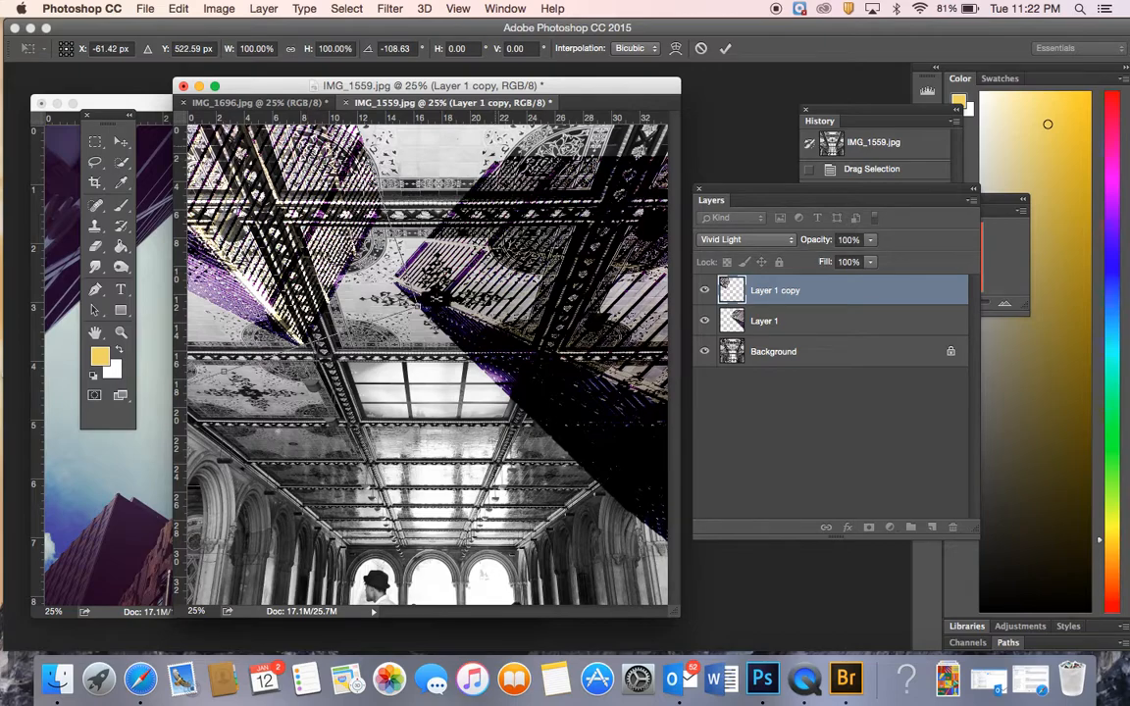
{"action": "left_click", "coordinate": [265, 9]}
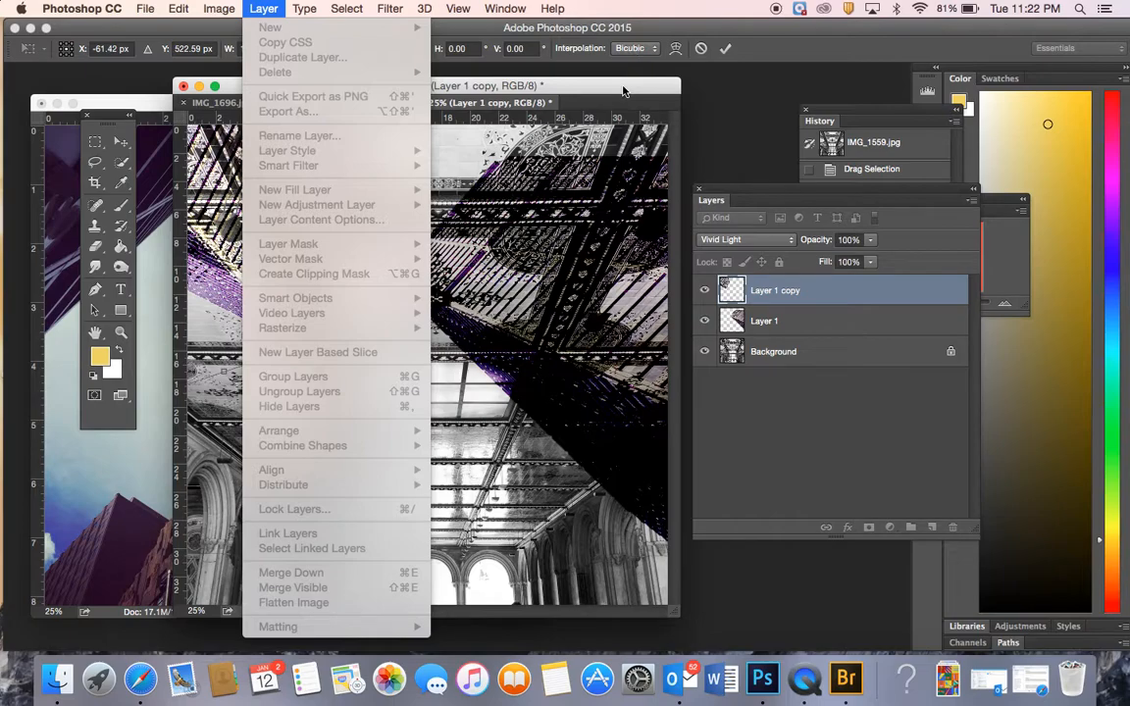
{"action": "left_click", "coordinate": [569, 87]}
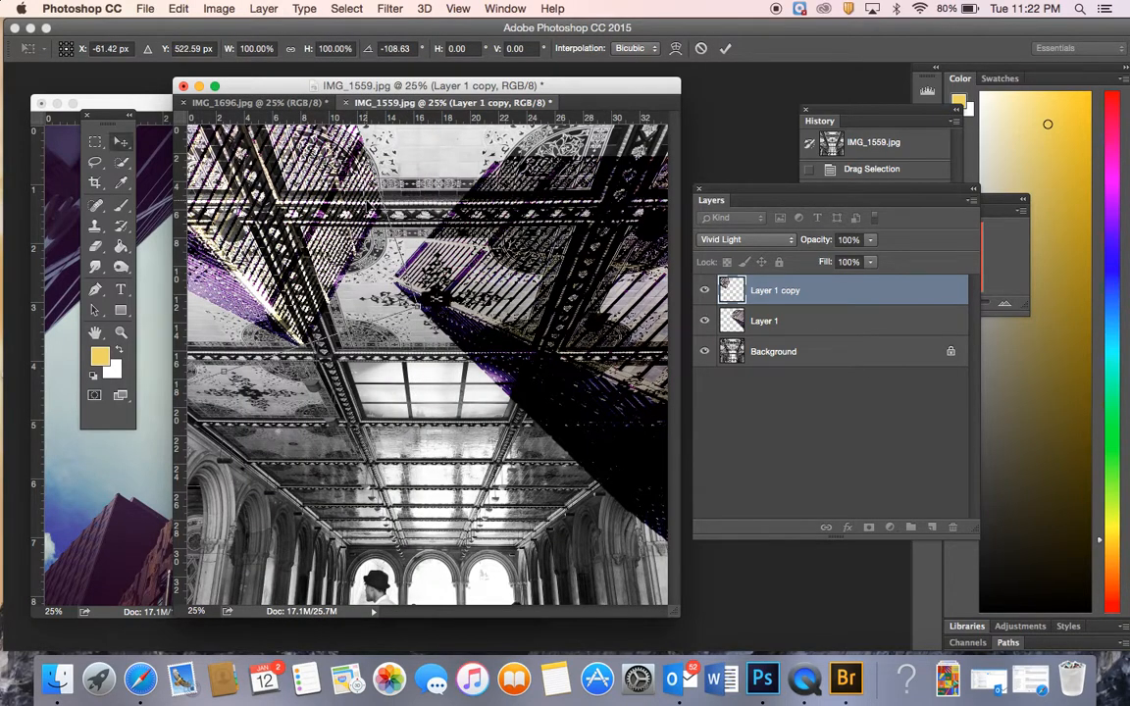
{"action": "key", "text": "Return"}
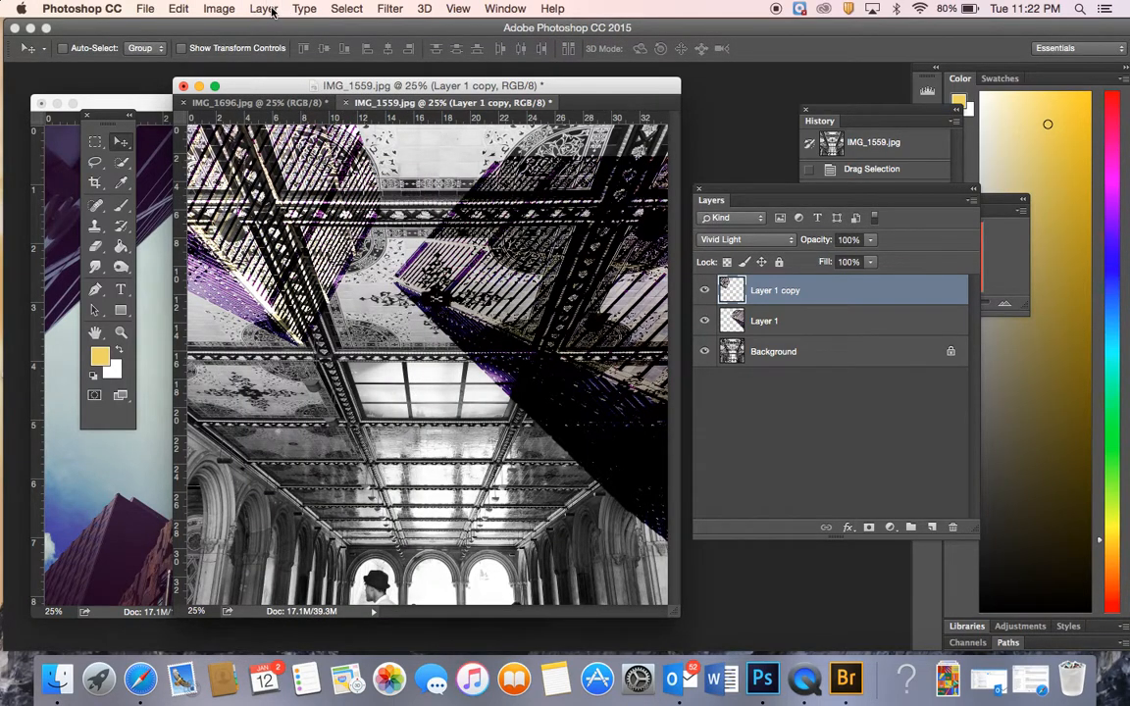
Flatten all layers of IMG_1559.jpg into a single background
{"action": "left_click", "coordinate": [265, 9]}
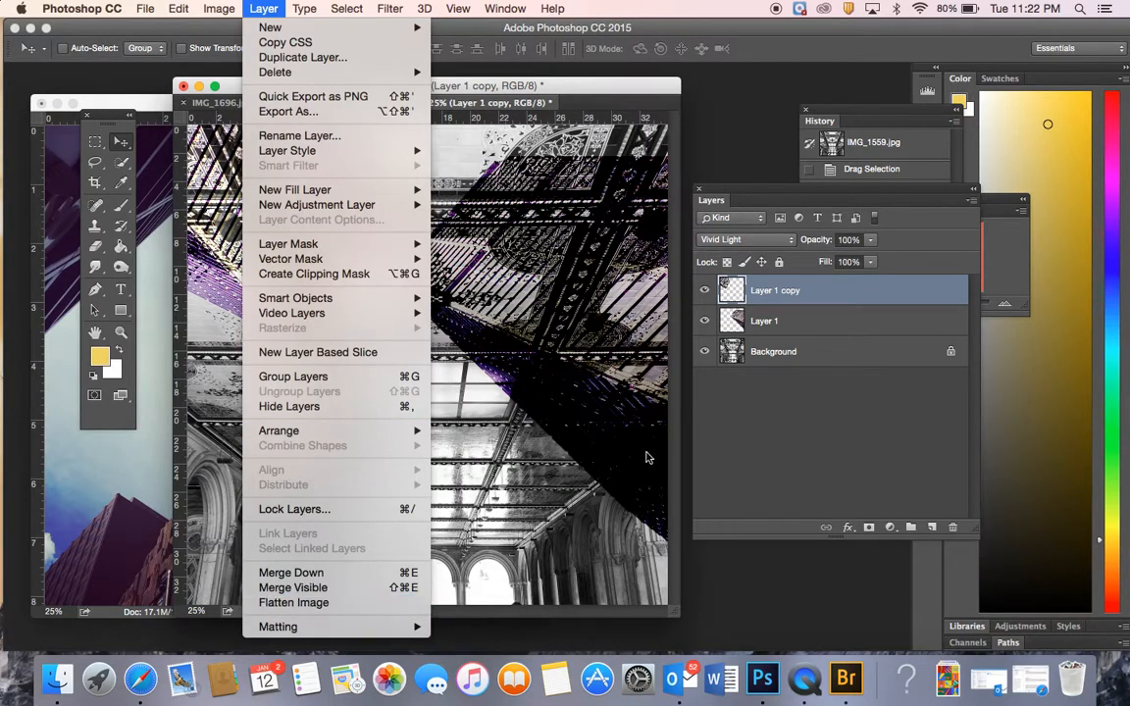
{"action": "left_click", "coordinate": [755, 398]}
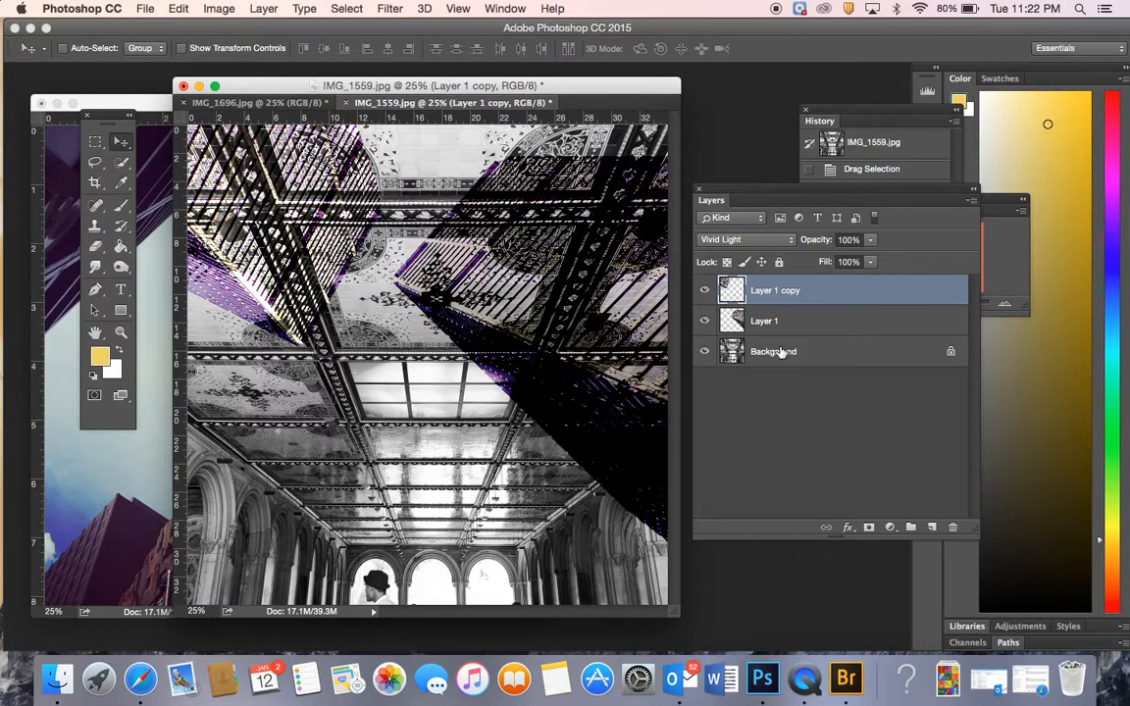
{"action": "left_click", "coordinate": [266, 10]}
{"action": "mouse_move", "coordinate": [316, 623]}
{"action": "left_click", "coordinate": [294, 603]}
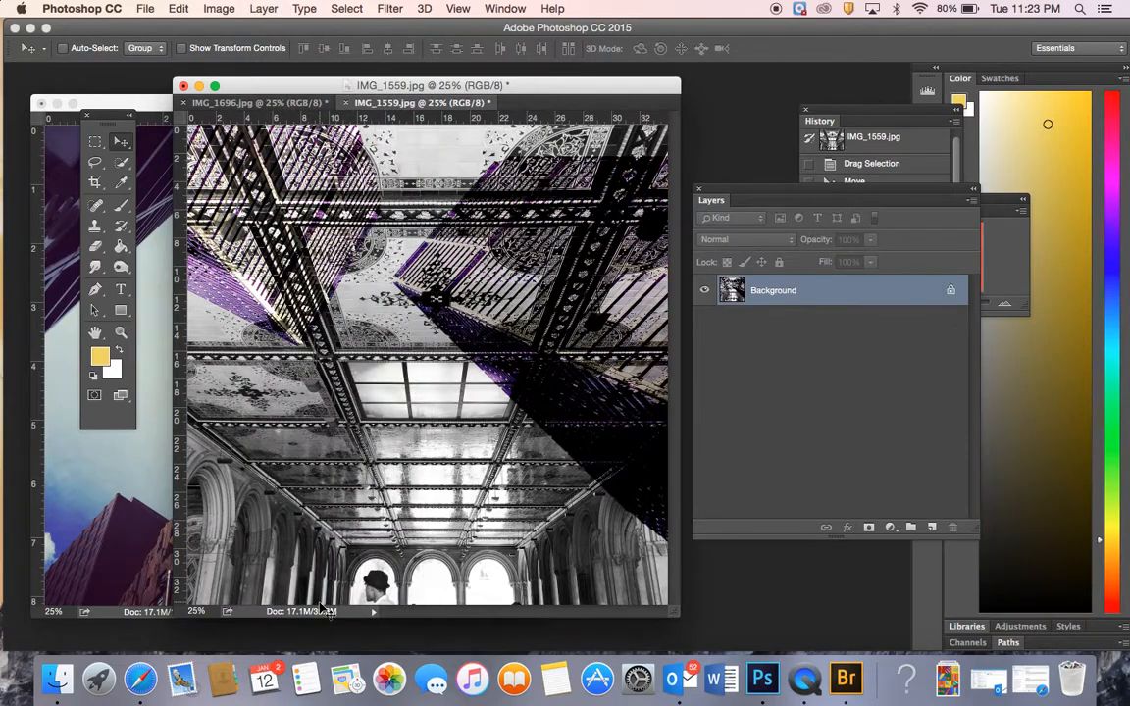